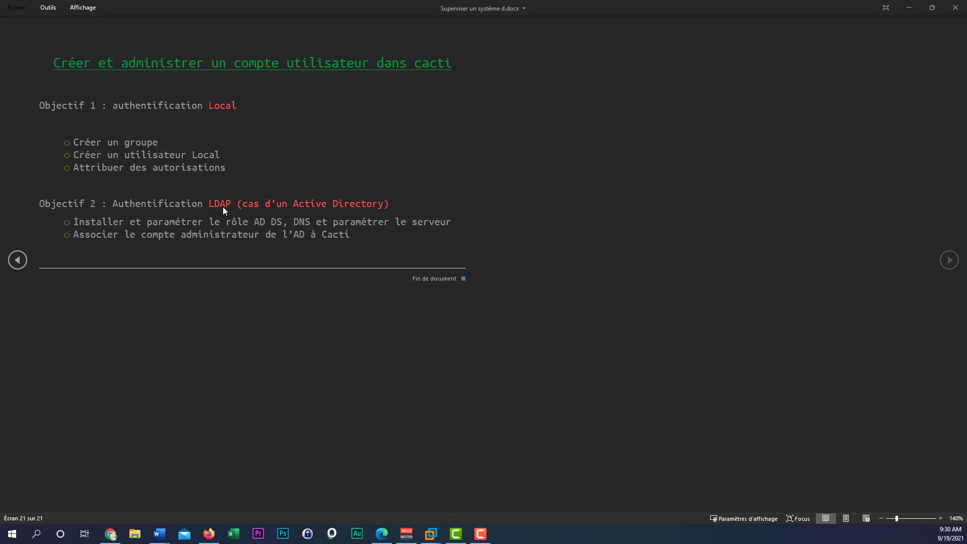
Switch from Word to the Edge window showing Cacti's Automatic Logout page.
left_click(382, 534)
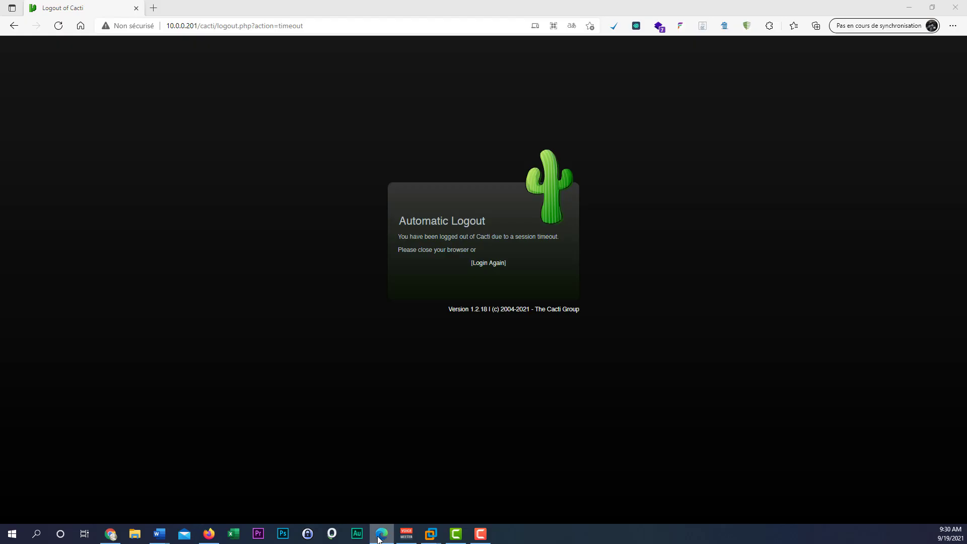
Dismiss the page context menu and return to the Cacti login page with Login Again.
left_click(265, 149)
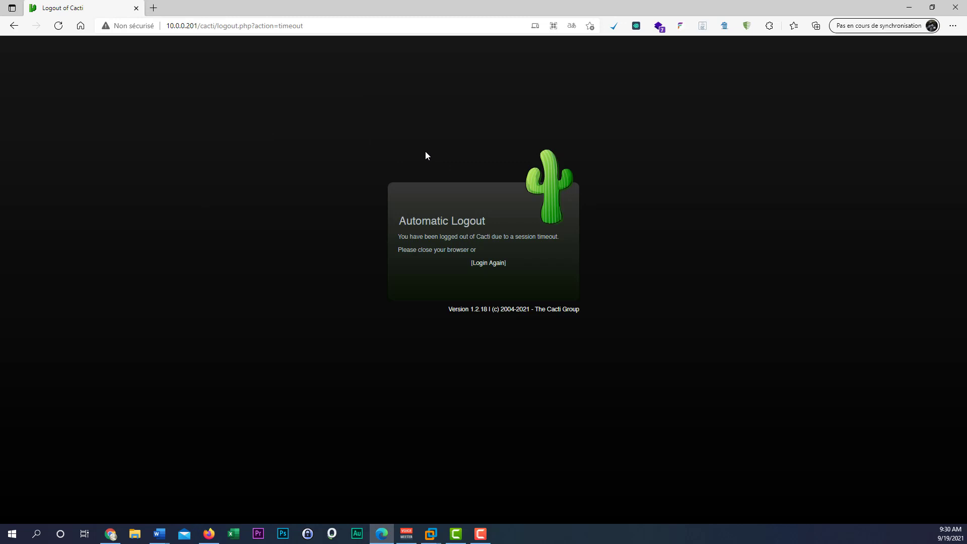
right_click(182, 79)
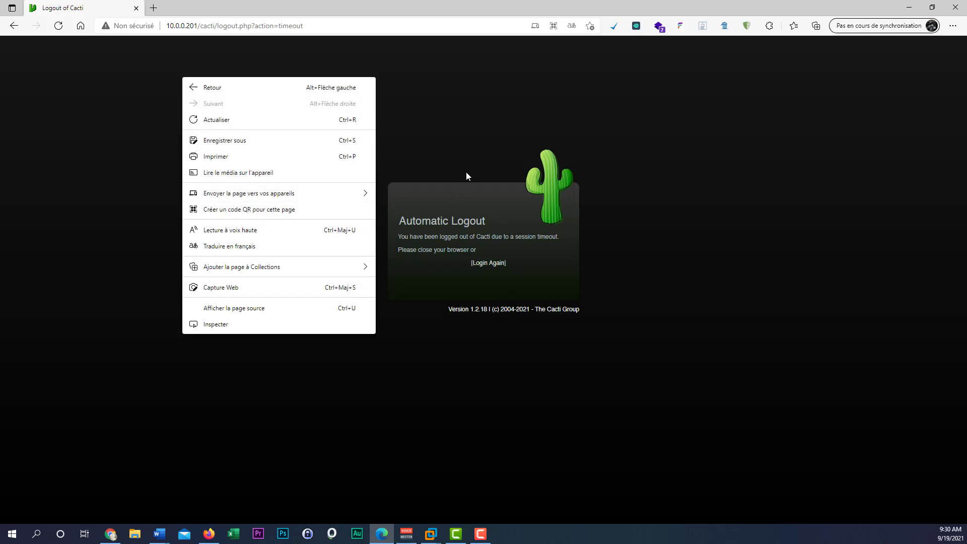
left_click(456, 147)
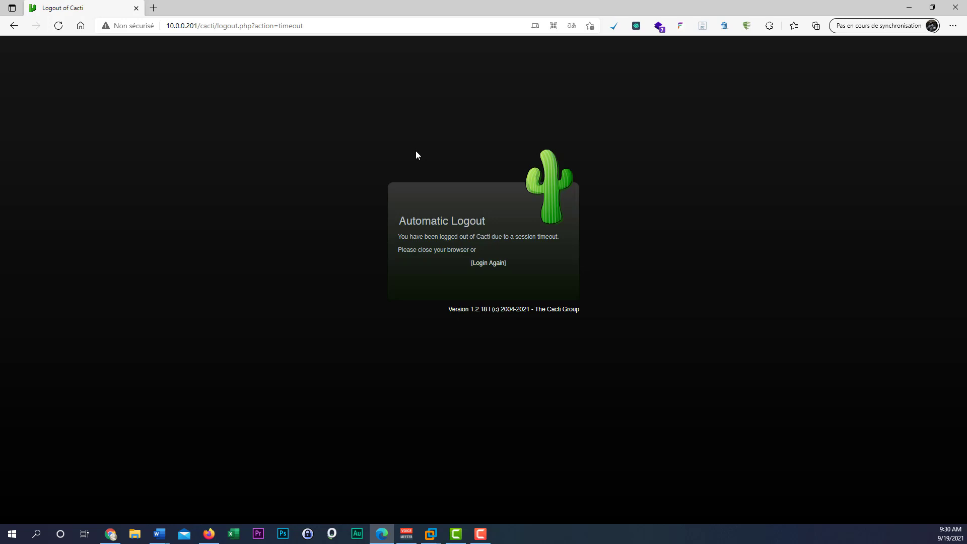
left_click(491, 266)
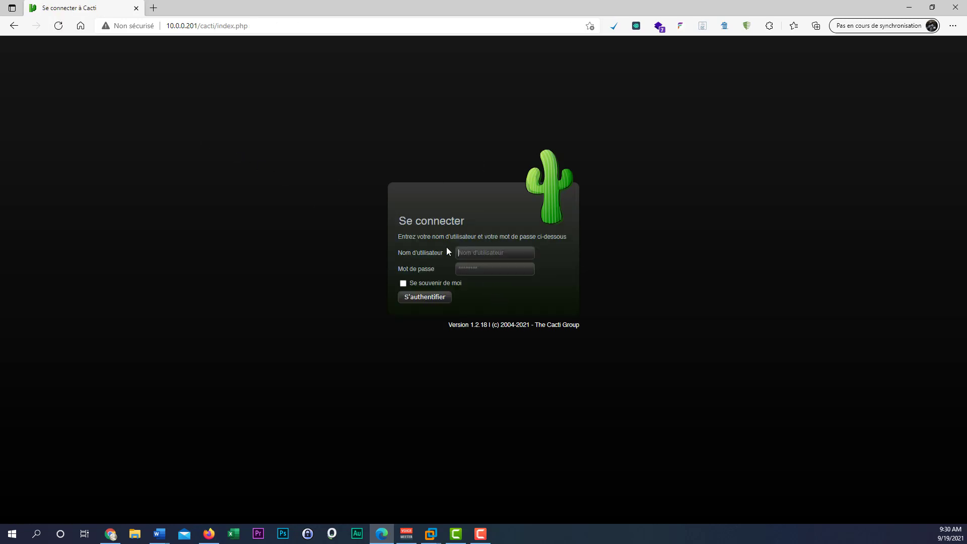
Sign in as admin using Edge's saved username and password.
left_click(473, 252)
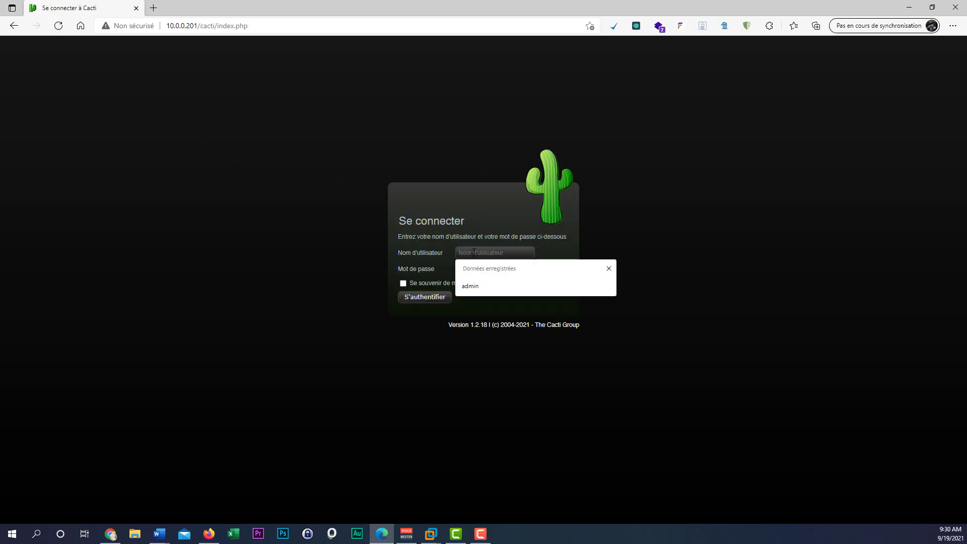
left_click(473, 286)
left_click(473, 271)
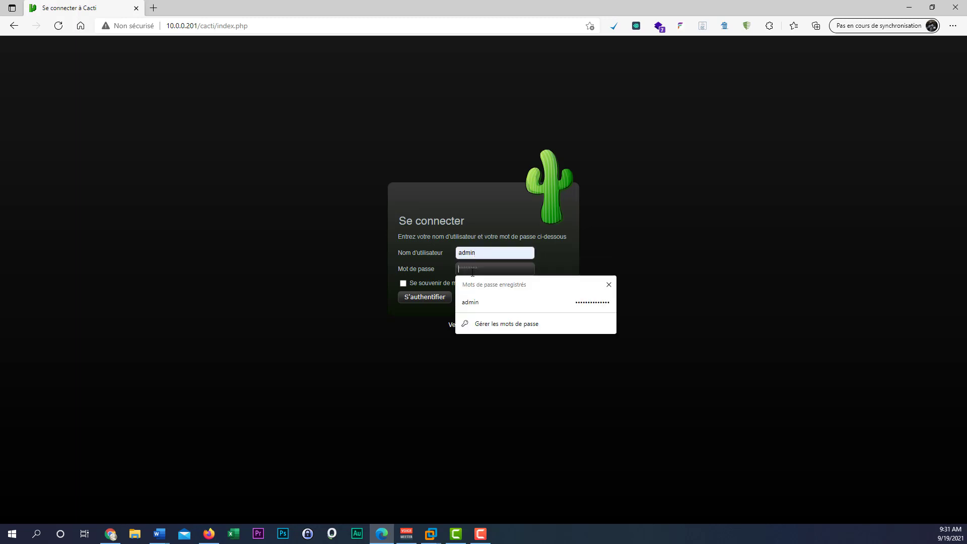
left_click(508, 304)
left_click(436, 298)
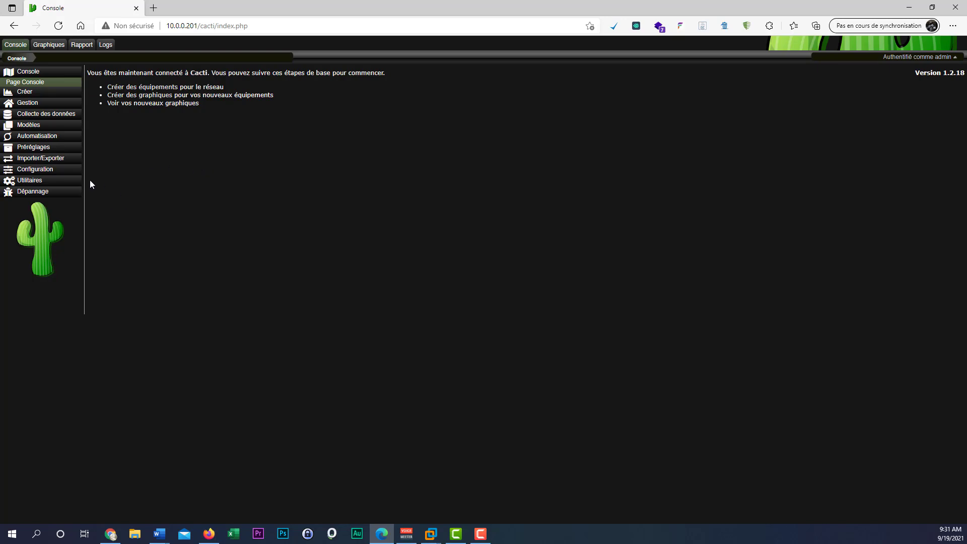
Expand Configuration in the sidebar and open the Utilisateurs list.
left_click(47, 170)
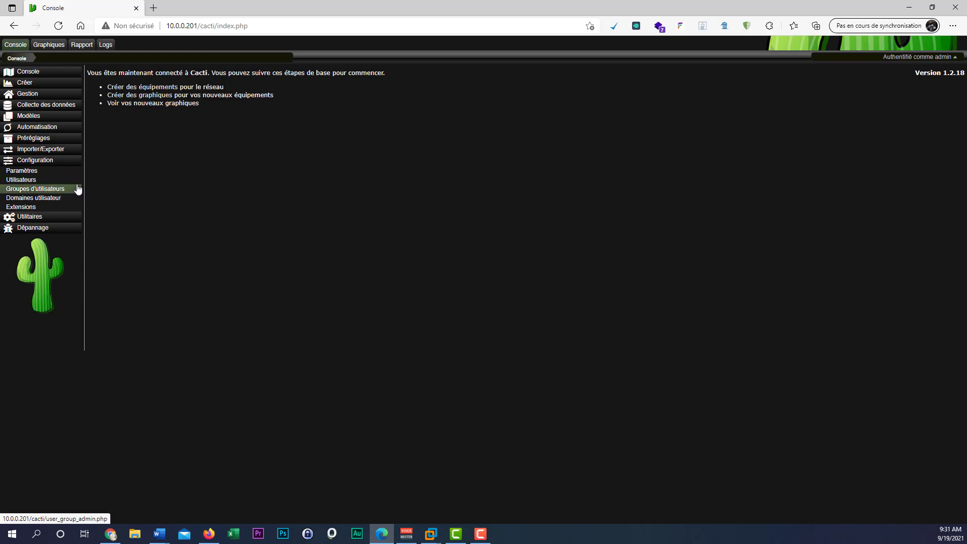
left_click(44, 183)
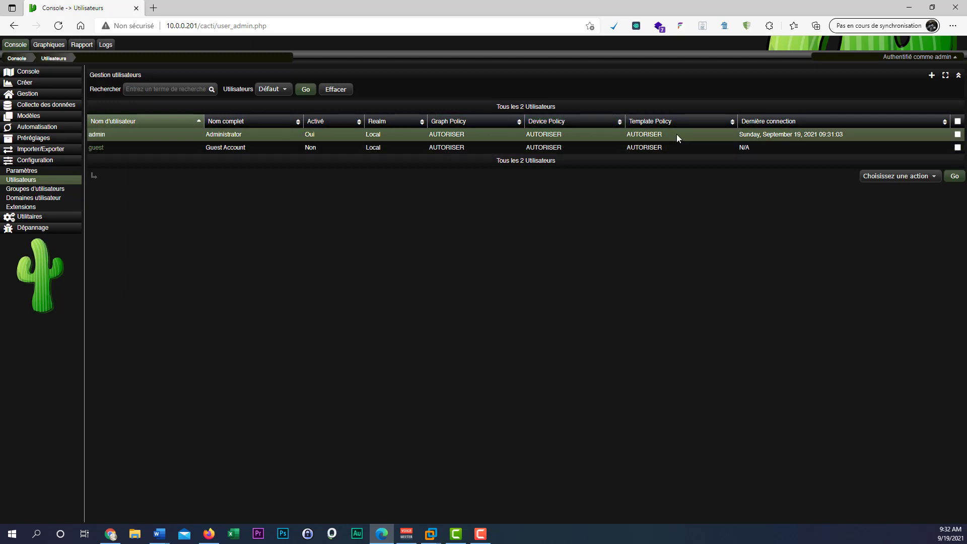
Tick guest, check the action list without choosing, then open the admin account.
left_click(957, 148)
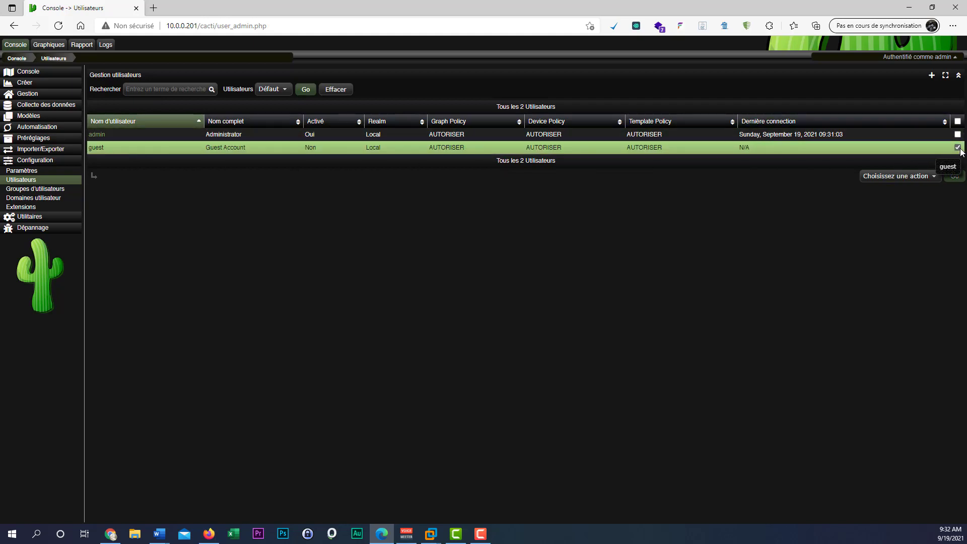
left_click(925, 177)
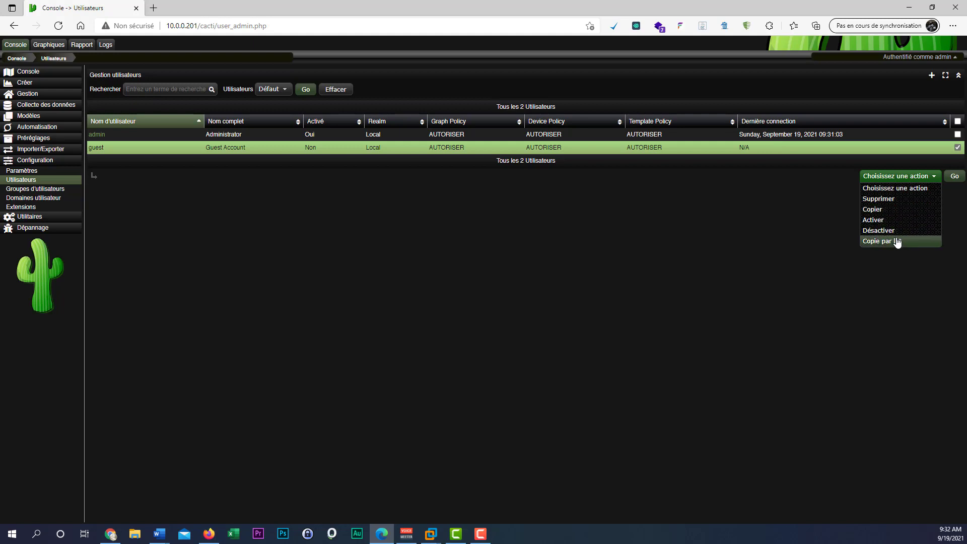
left_click(786, 209)
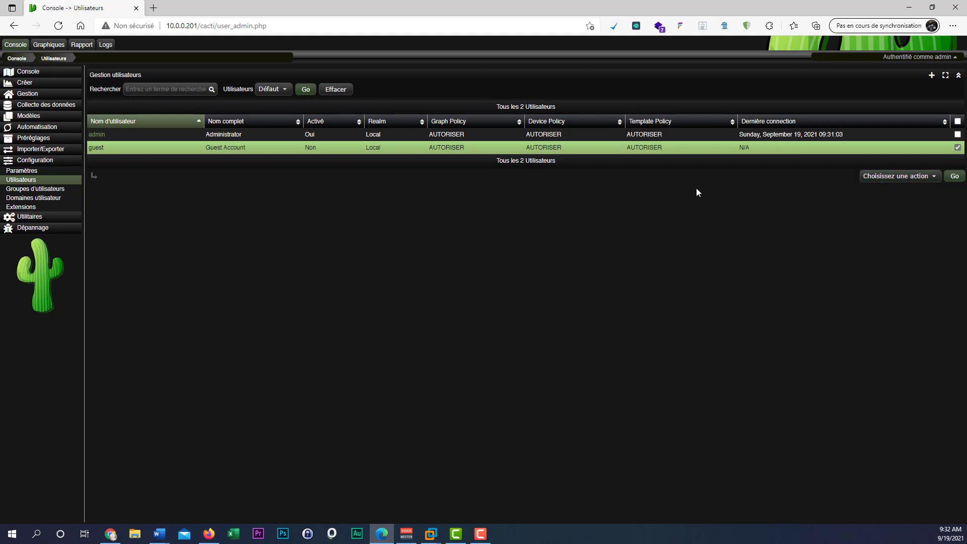
left_click(97, 135)
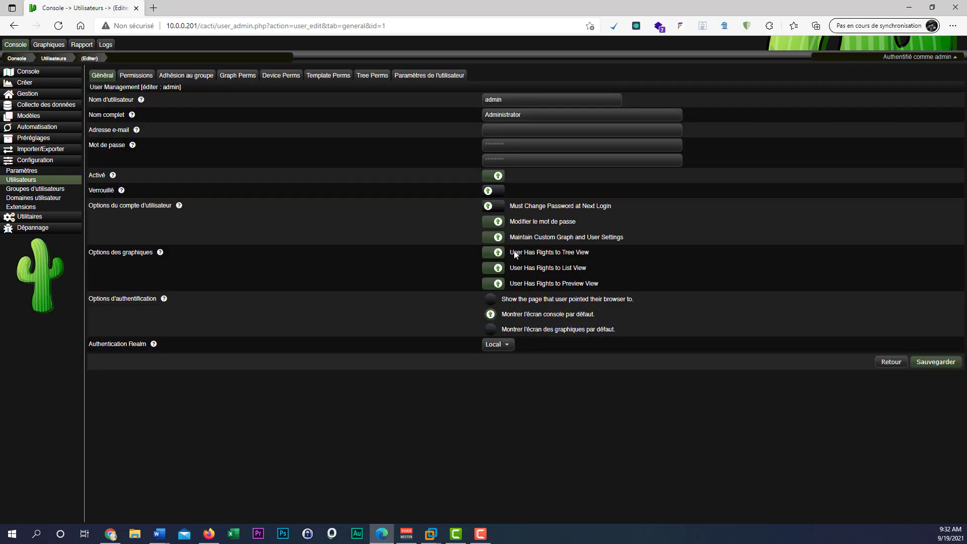
Toggle the account-enabled box and translate the admin edit page into French.
left_click(492, 178)
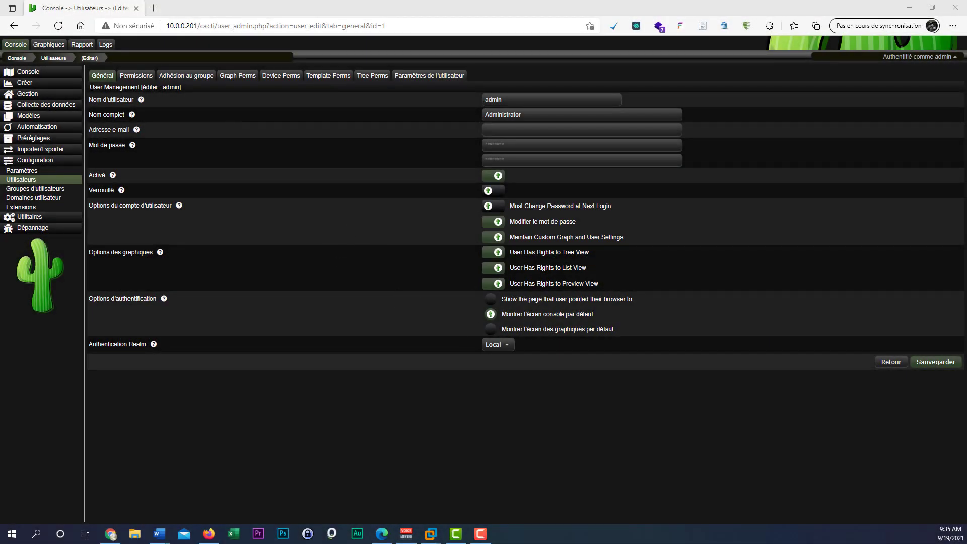
right_click(393, 267)
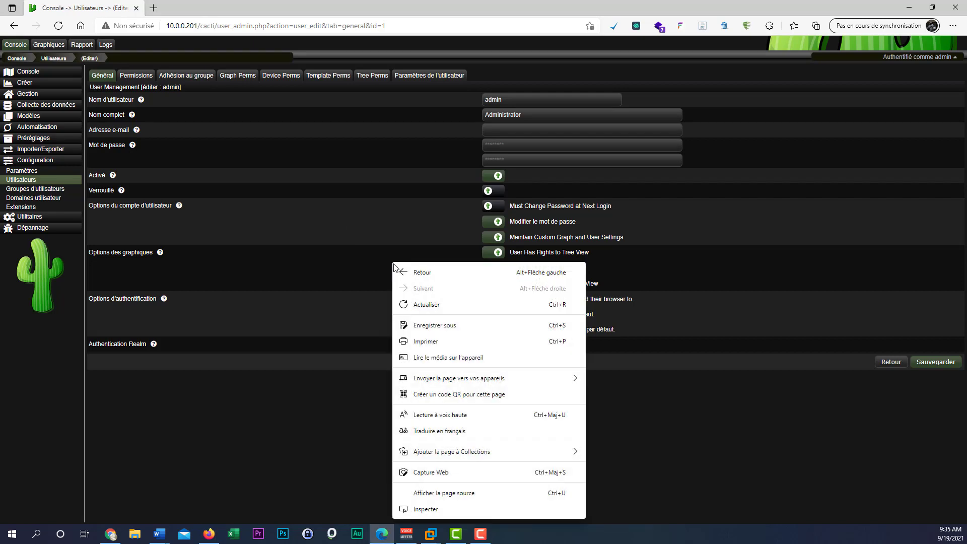
left_click(460, 432)
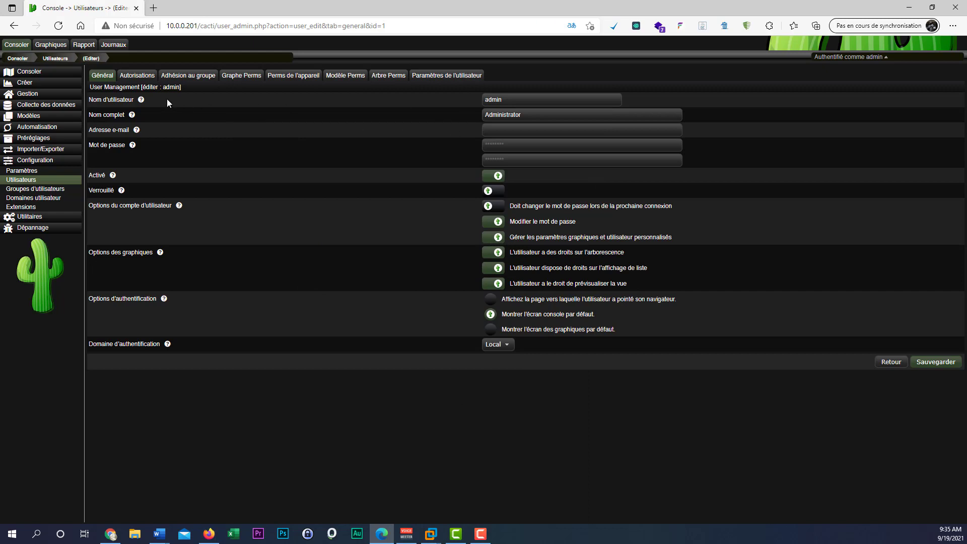
Correct the username field and enter the user's full name.
mouse_move(141, 100)
left_click(515, 99)
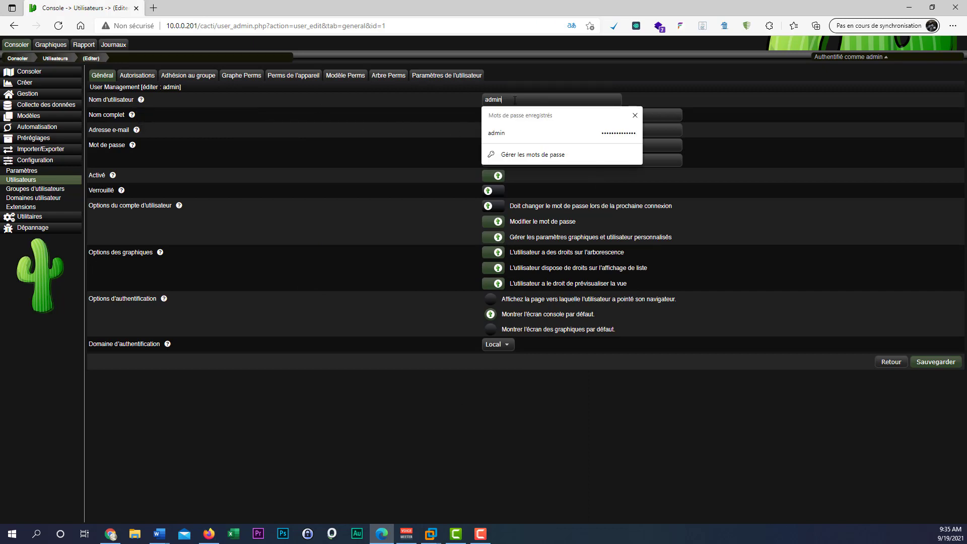
type("mmm")
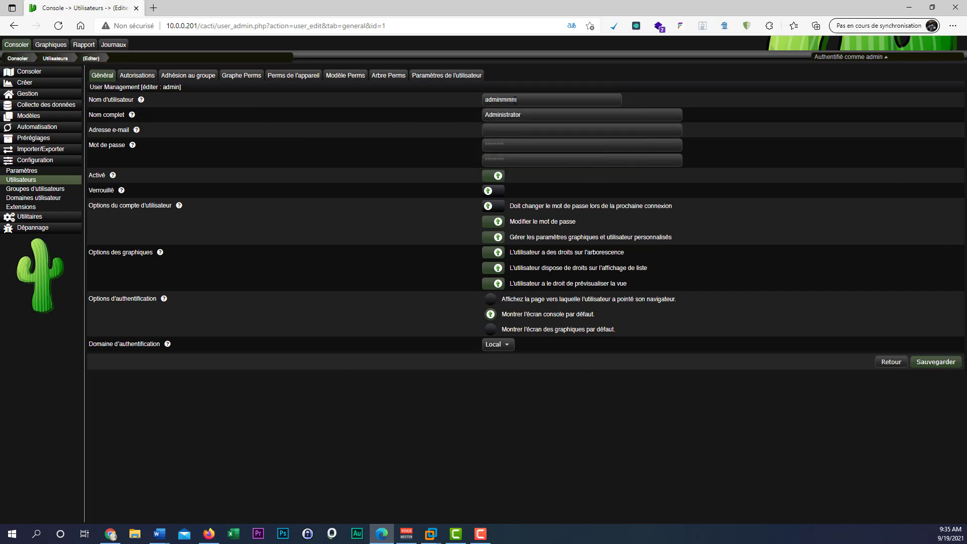
key("BackSpace")
key("BackSpace")
key("BackSpace")
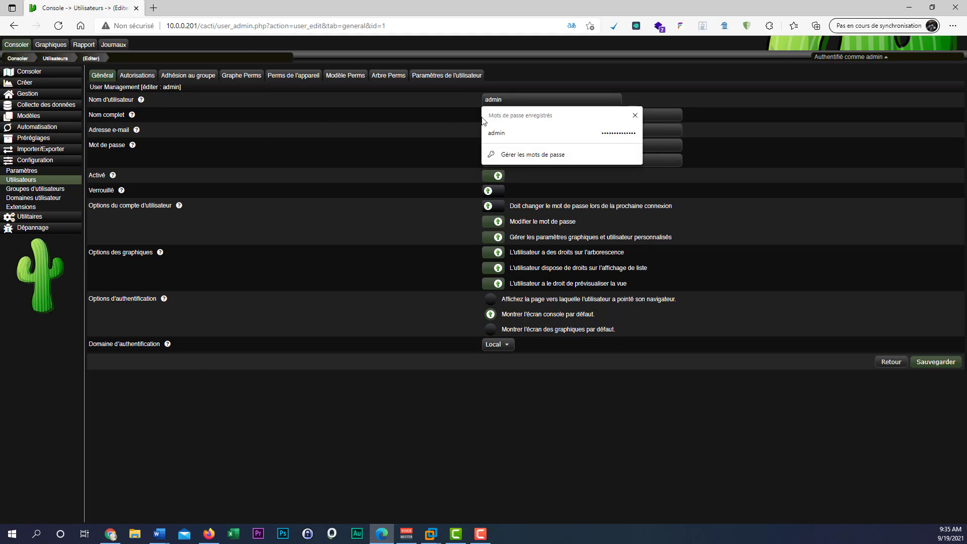
key("Escape")
key("Tab")
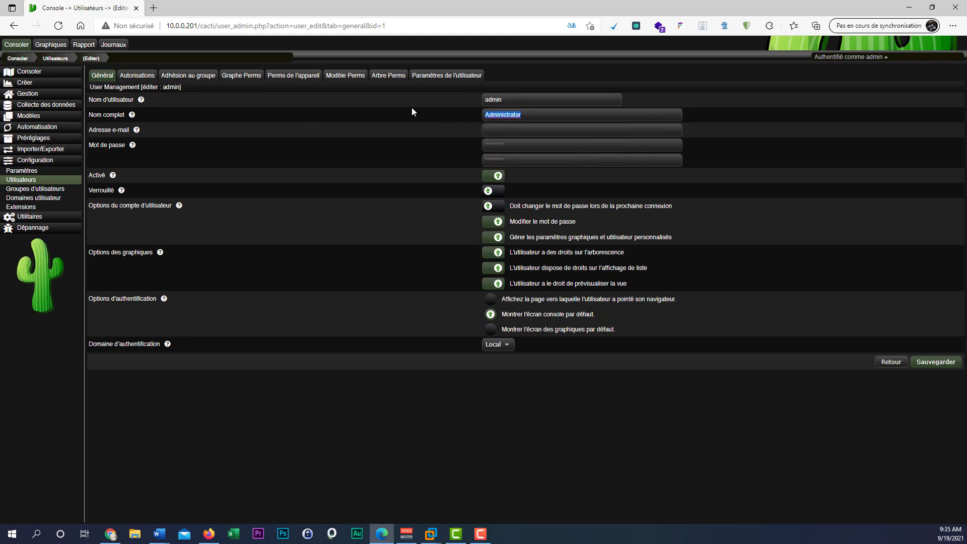
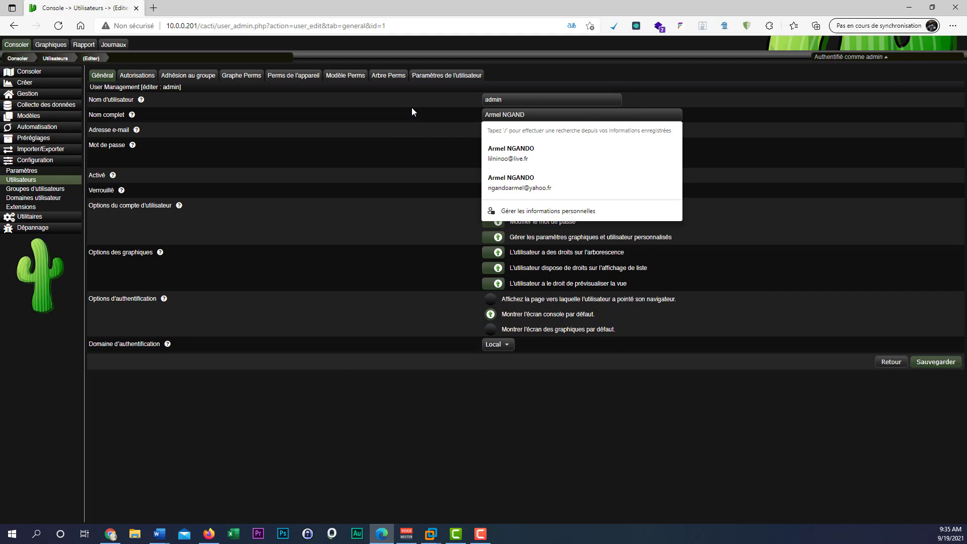
key("Escape")
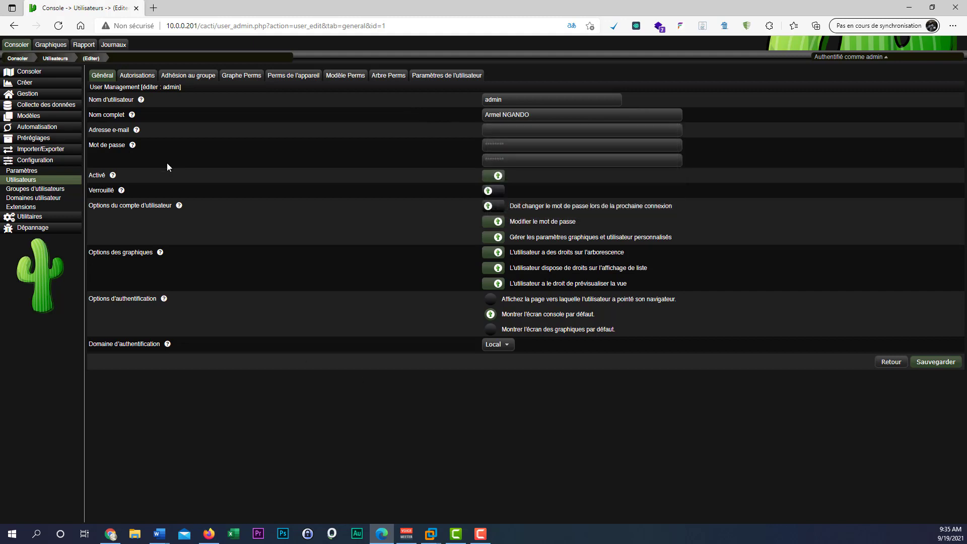
Enter the user's e-mail address and close the autofill and saved-password popups.
left_click(517, 133)
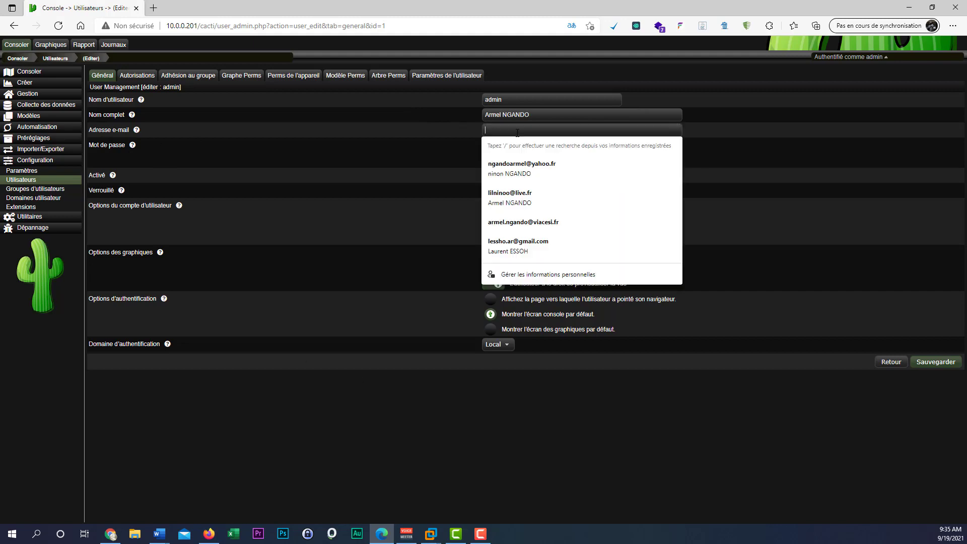
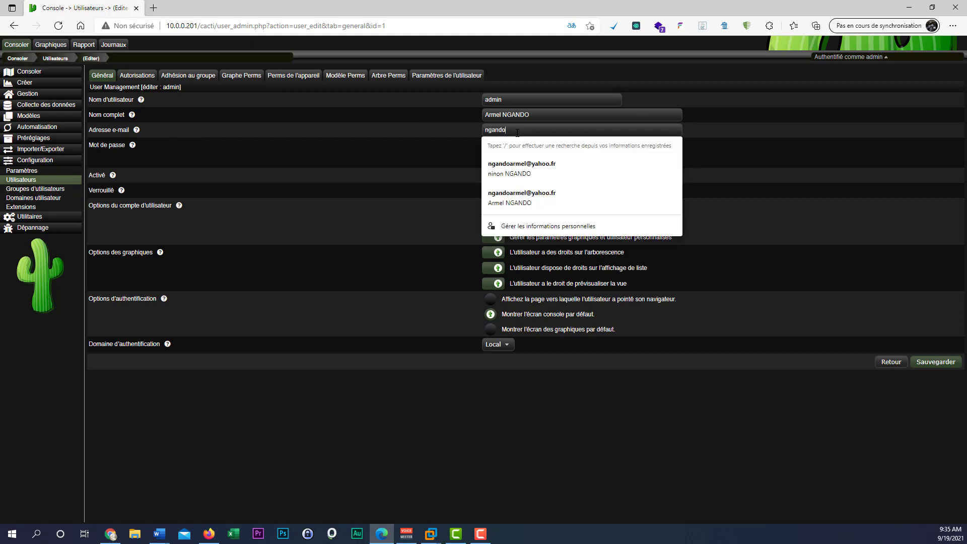
left_click(327, 397)
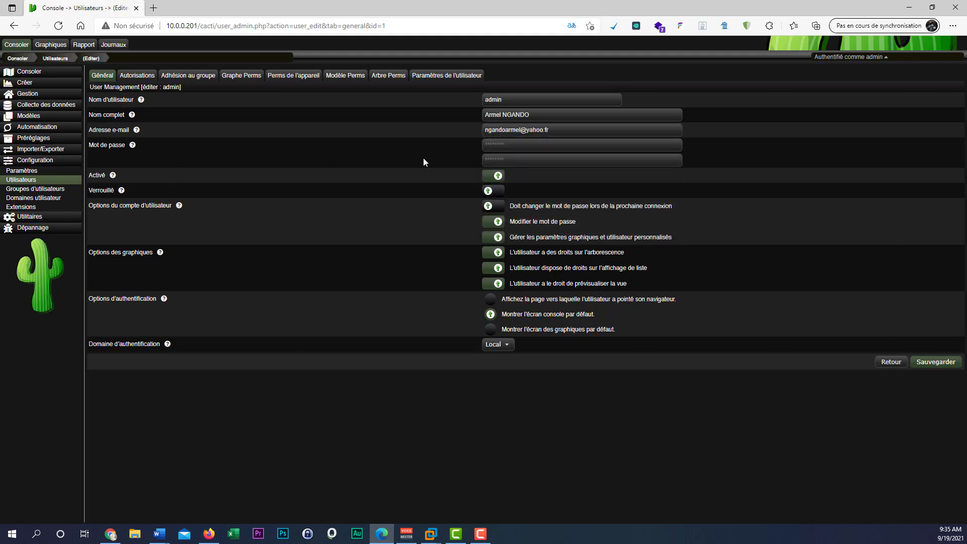
left_click(500, 146)
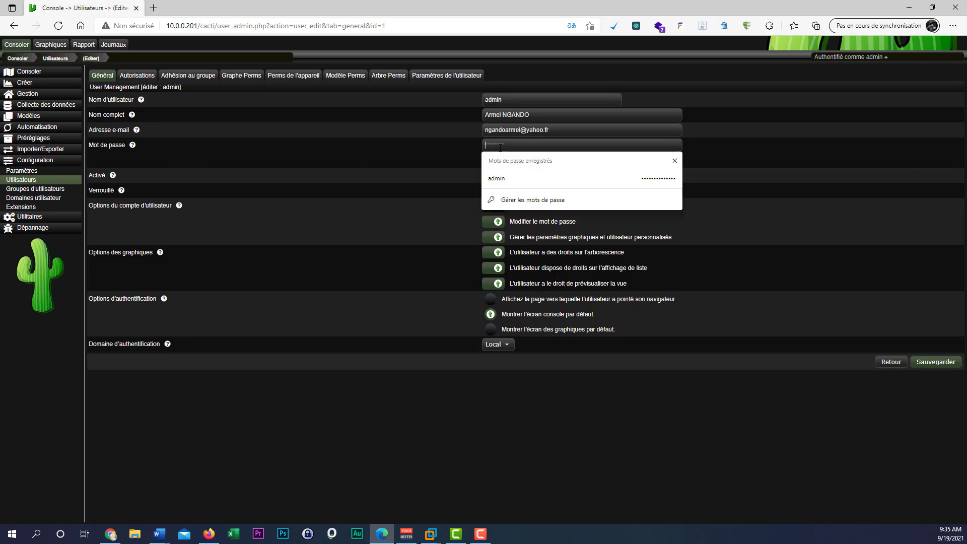
left_click(292, 162)
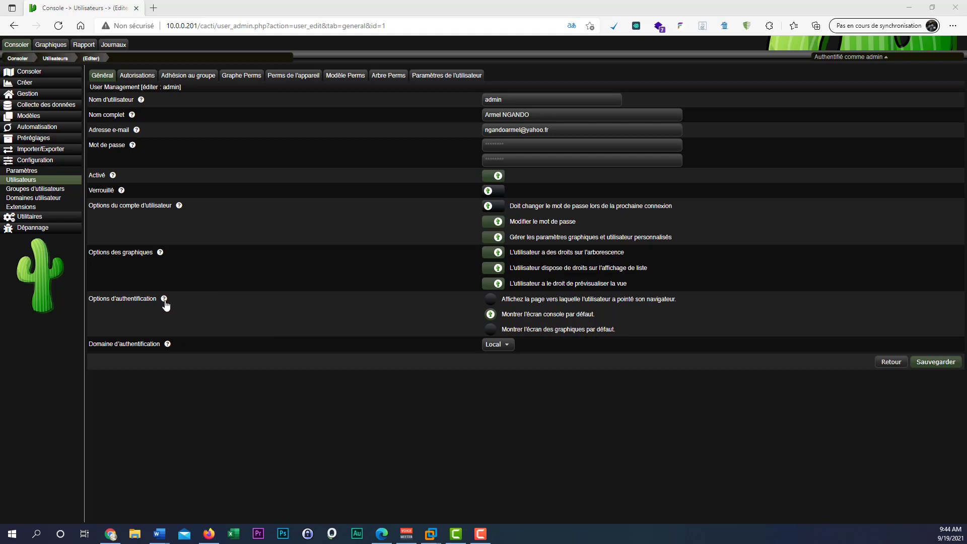
Review the authentication realm list, keeping Local, and stay on the unsaved form.
mouse_move(164, 300)
left_click(497, 345)
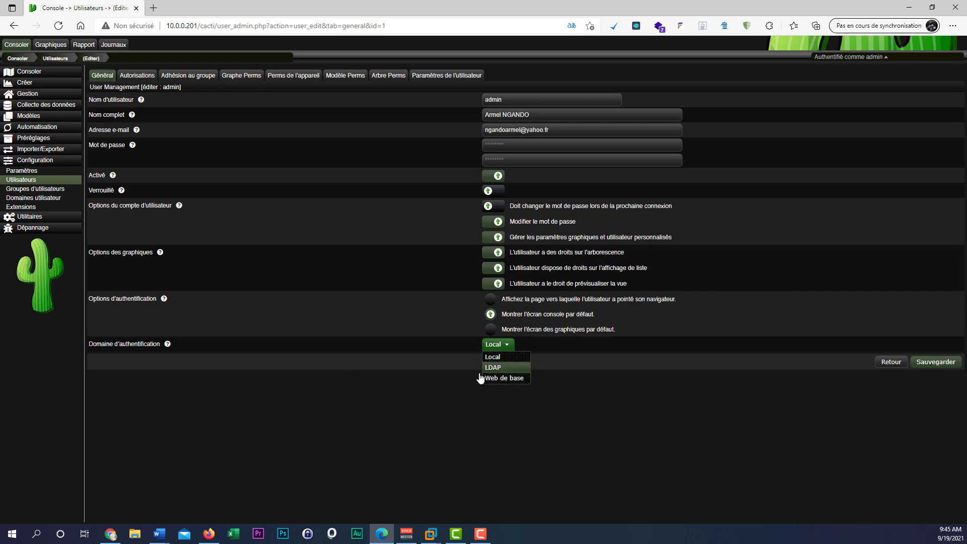
left_click(415, 389)
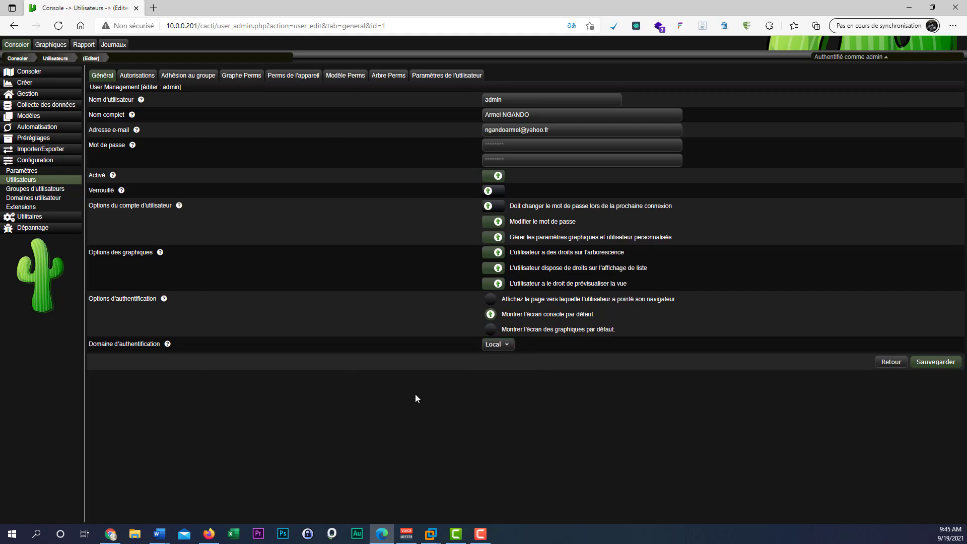
left_click(137, 76)
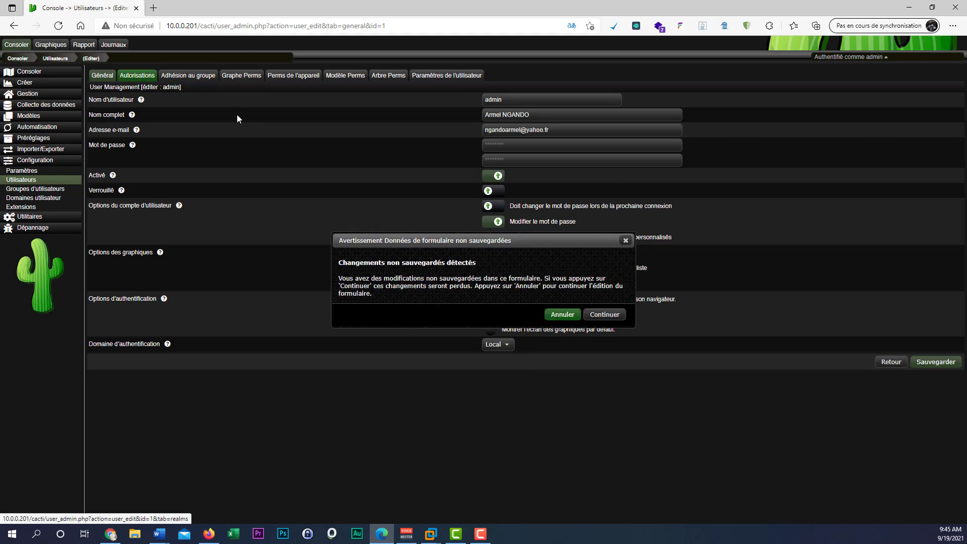
left_click(558, 315)
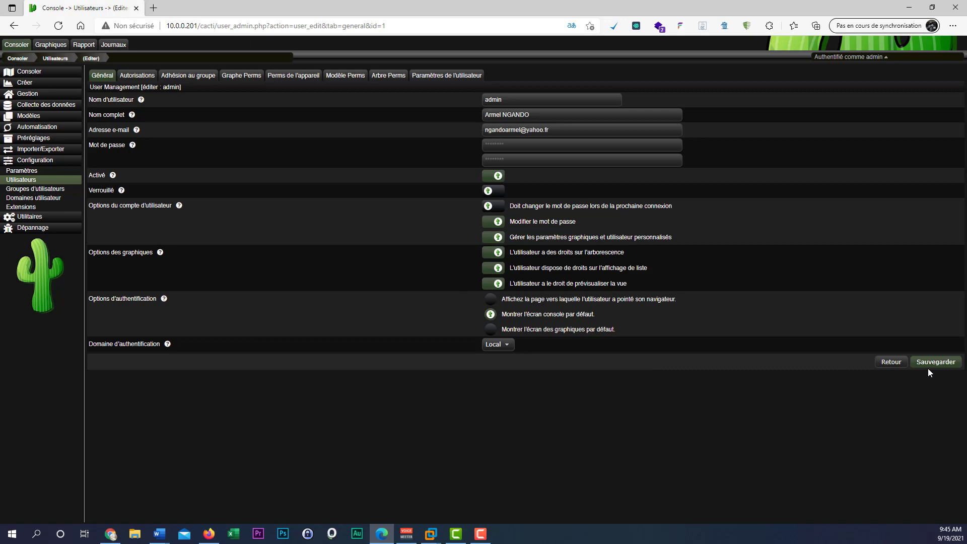
Return to the user list discarding changes, then reopen the admin account.
left_click(888, 365)
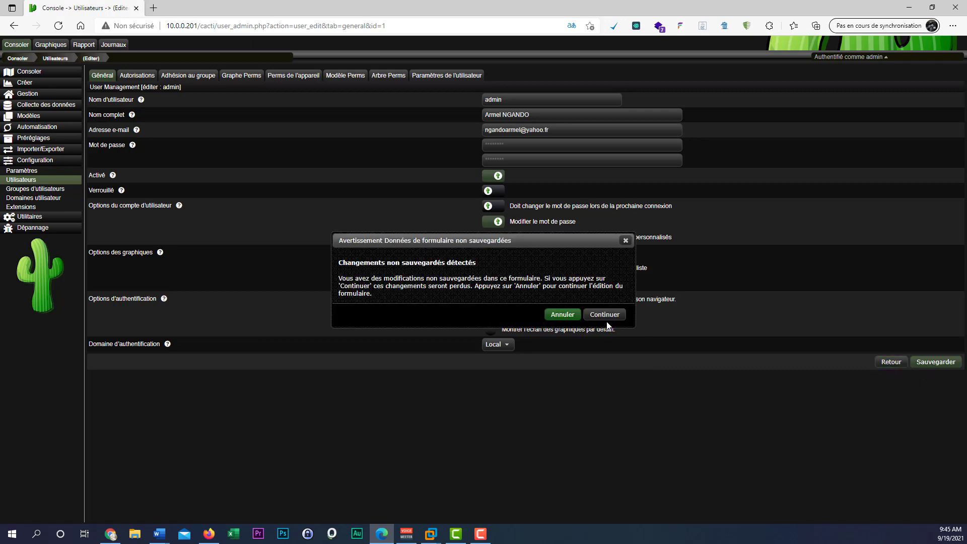
left_click(604, 315)
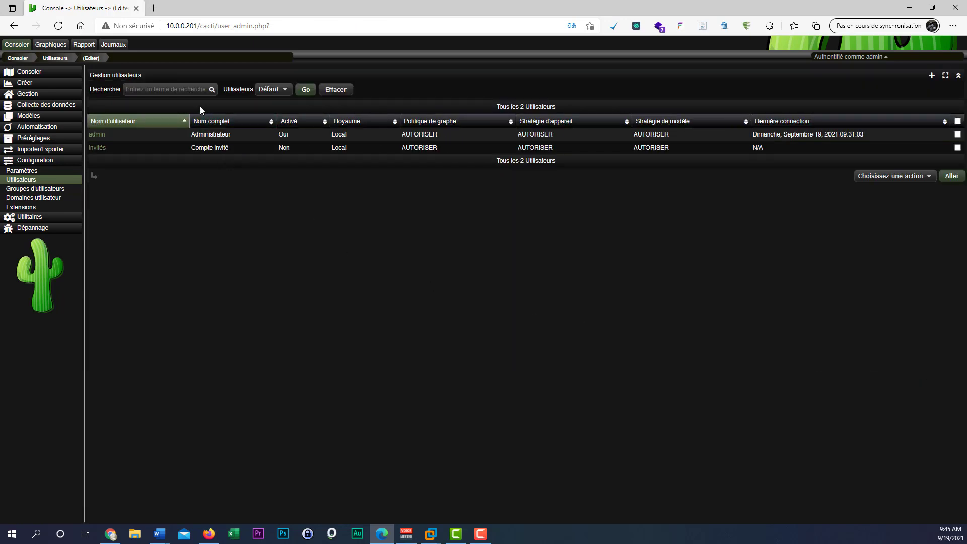
left_click(97, 134)
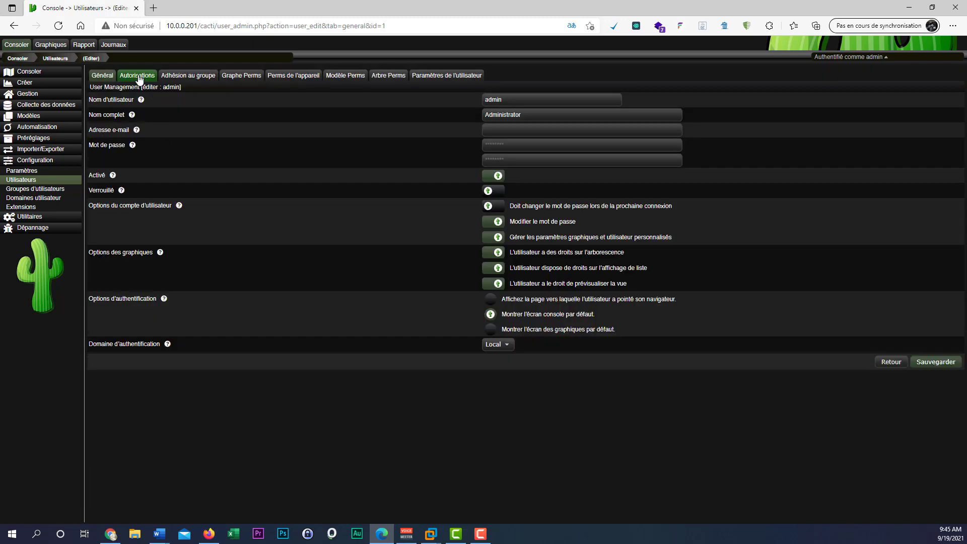
On admin's Autorisations tab, toggle Voir les graphiques off and back on.
left_click(137, 76)
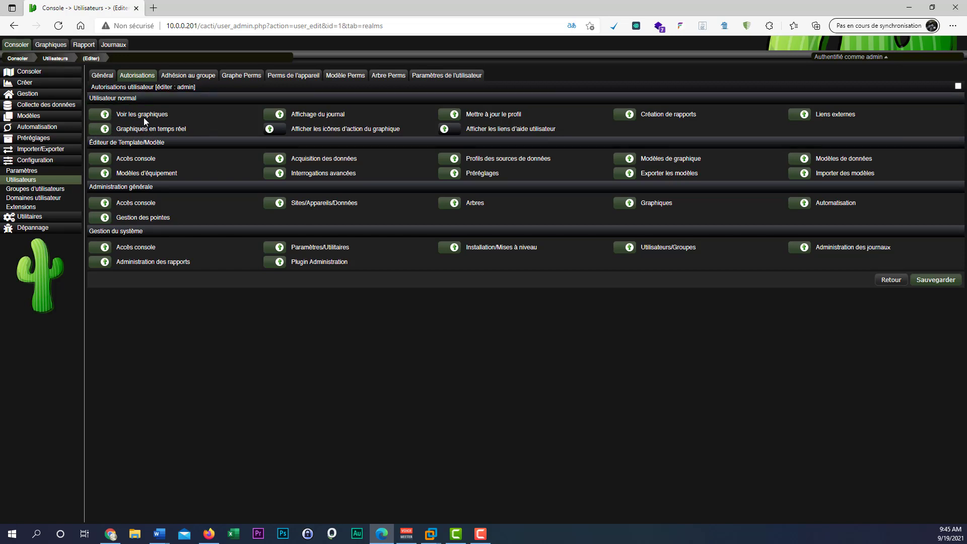
left_click(101, 118)
left_click(100, 117)
Check the Adhésion au groupe list, leaving Défaut, then show Graph Permissions.
left_click(186, 78)
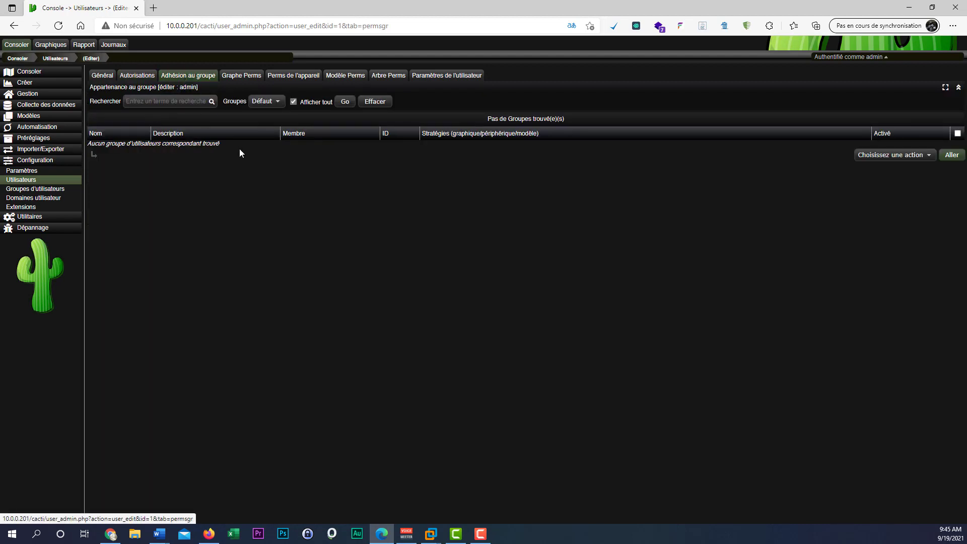
left_click(270, 105)
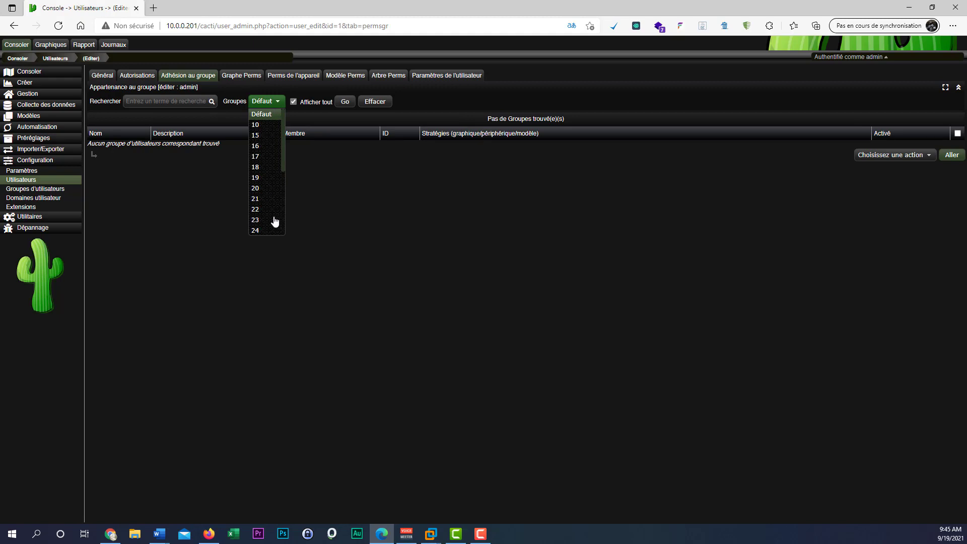
scroll(264, 122, "down", 2)
scroll(270, 129, "up", 2)
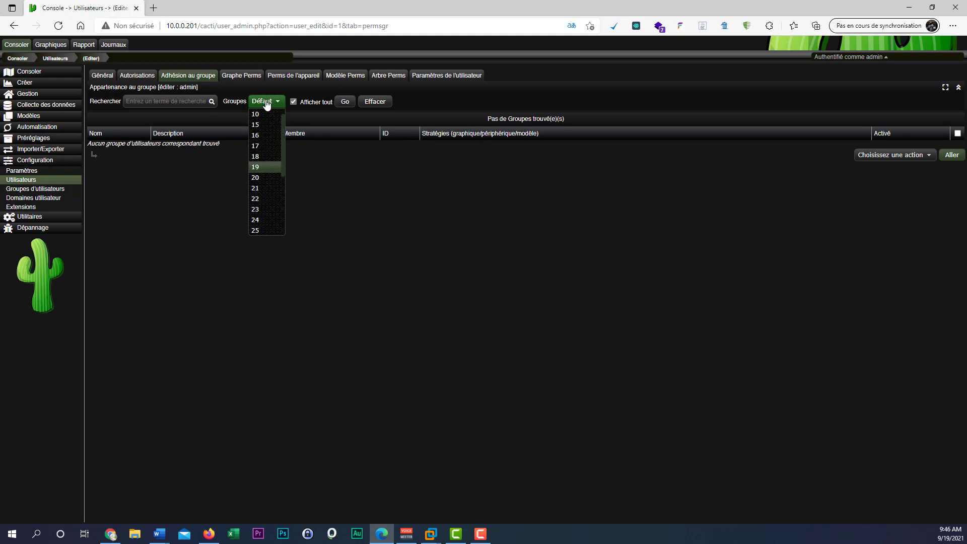
left_click(266, 105)
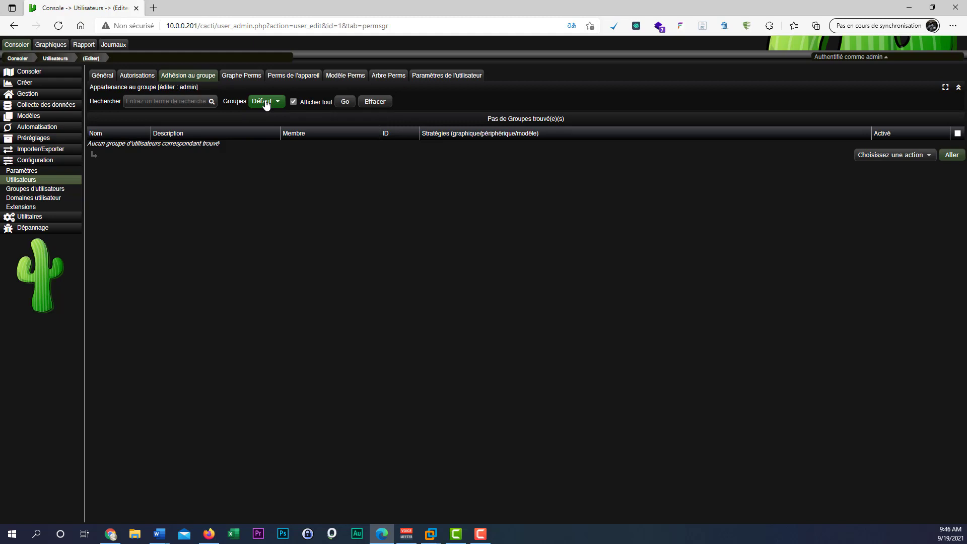
left_click(241, 76)
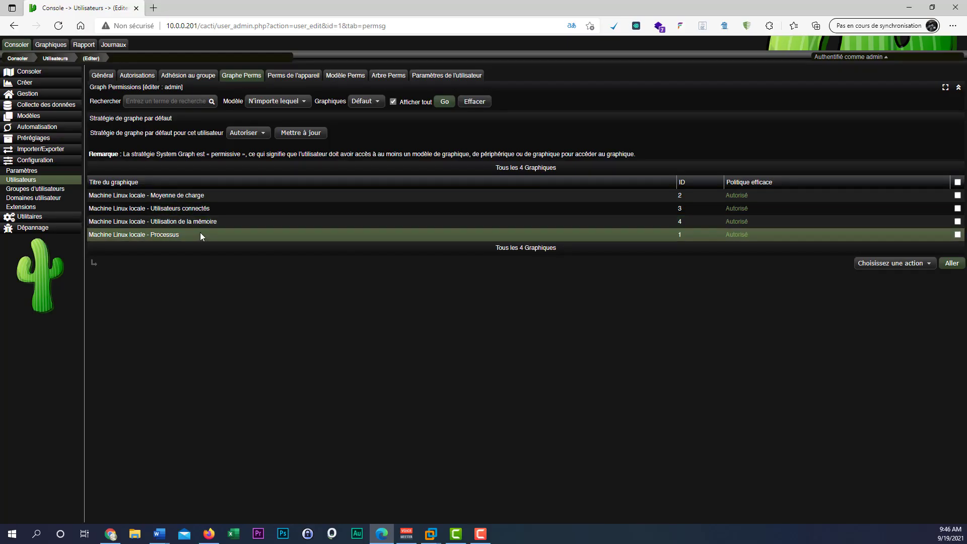
Step through device, template and tree permissions to admin's user settings (Sombre theme, Français).
left_click(293, 76)
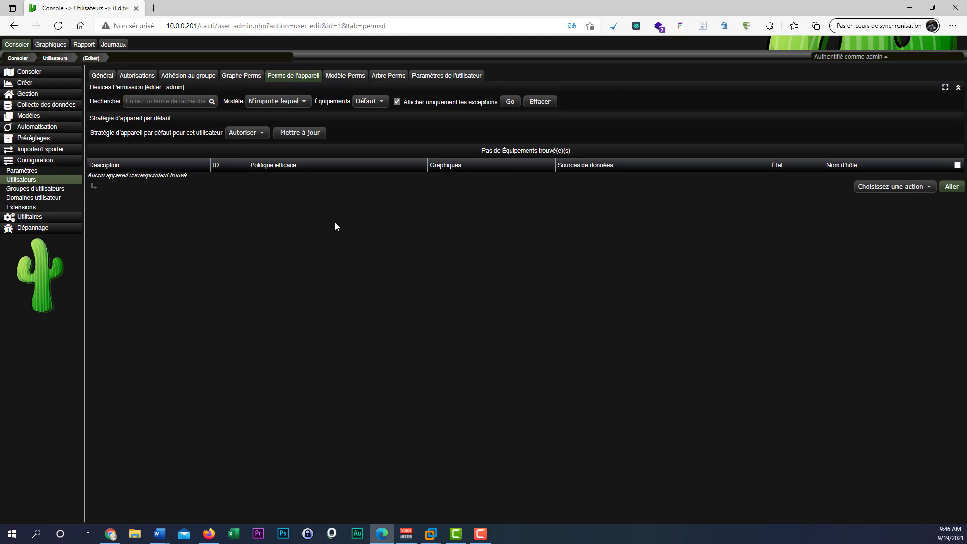
left_click(347, 77)
left_click(388, 78)
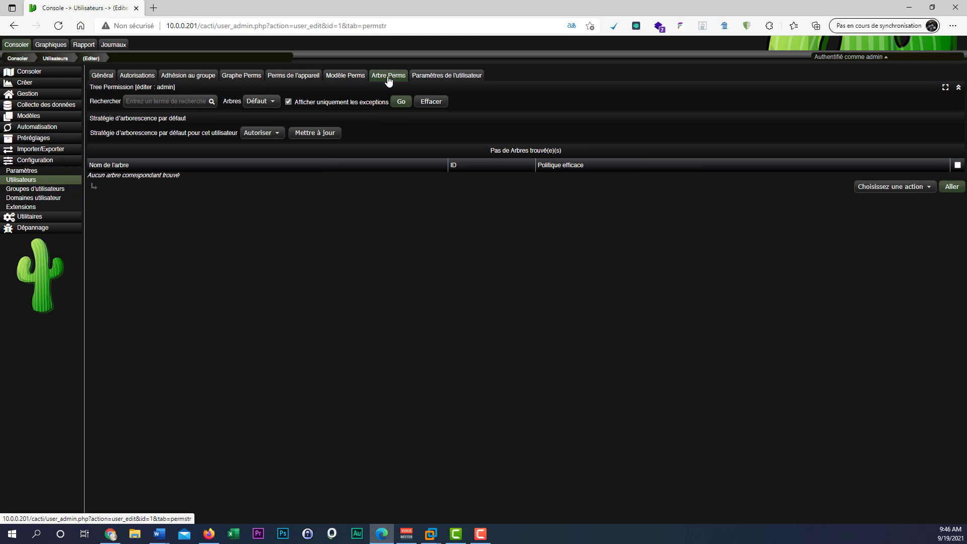
left_click(448, 78)
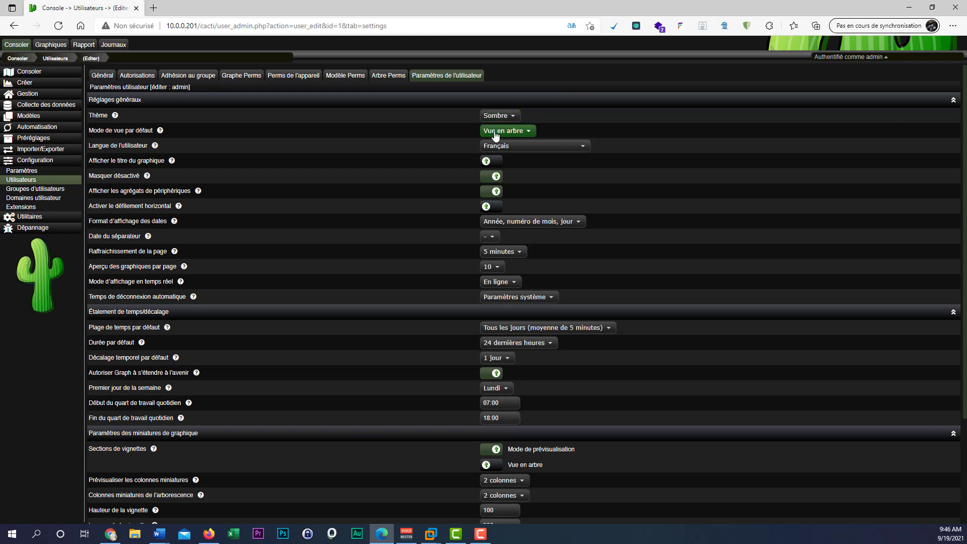
Browse the admin's theme and date-separator options, keep Sombre, and go back to Utilisateurs.
left_click(507, 116)
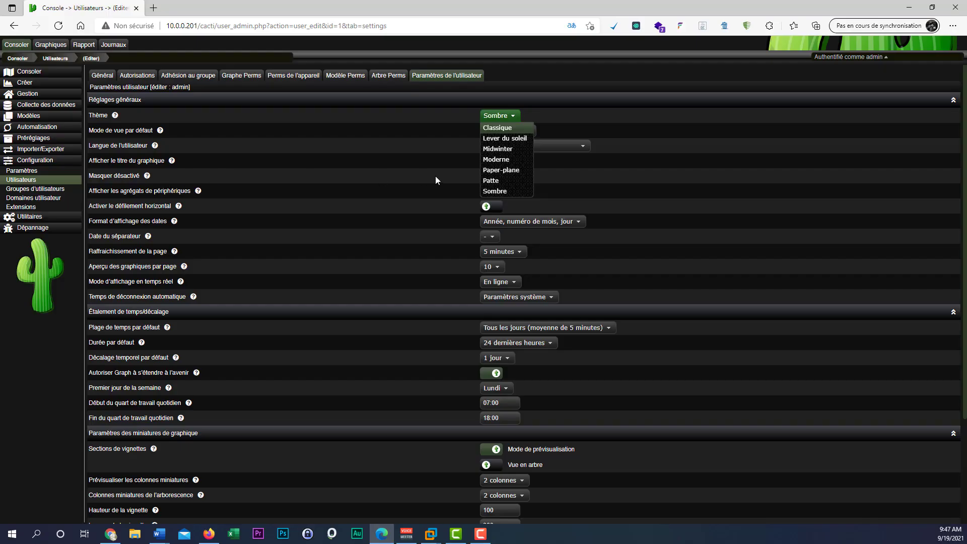
scroll(173, 462, "down", 3)
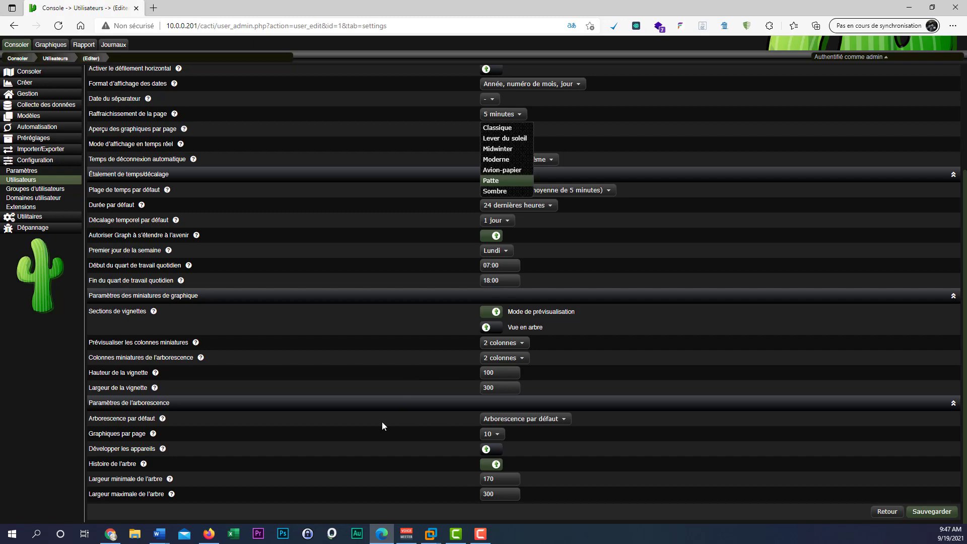
scroll(382, 426, "up", 1)
scroll(382, 425, "up", 1)
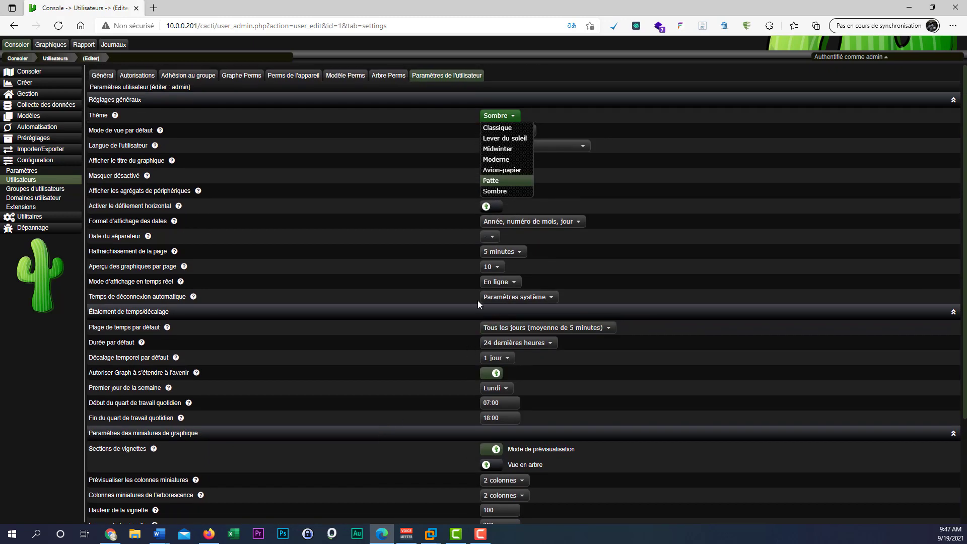
left_click(376, 191)
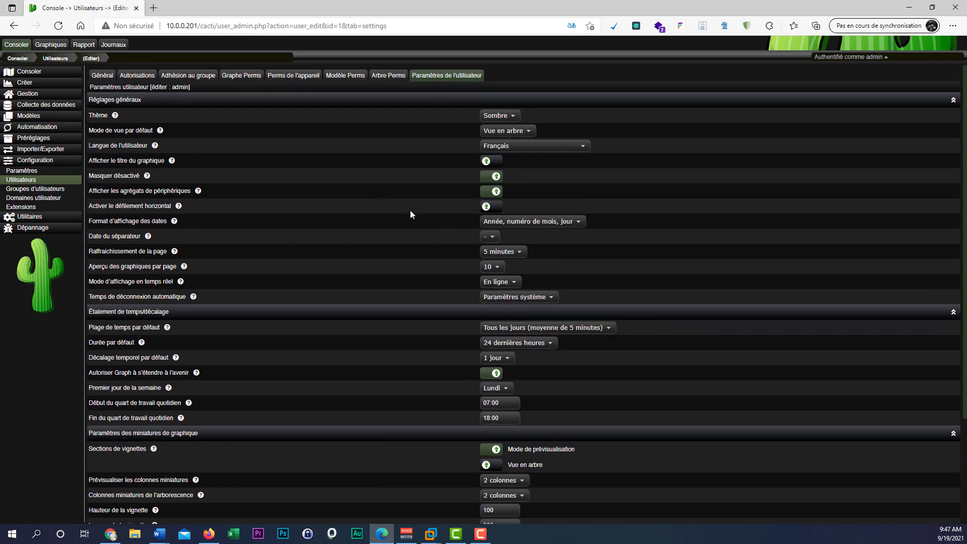
left_click(491, 236)
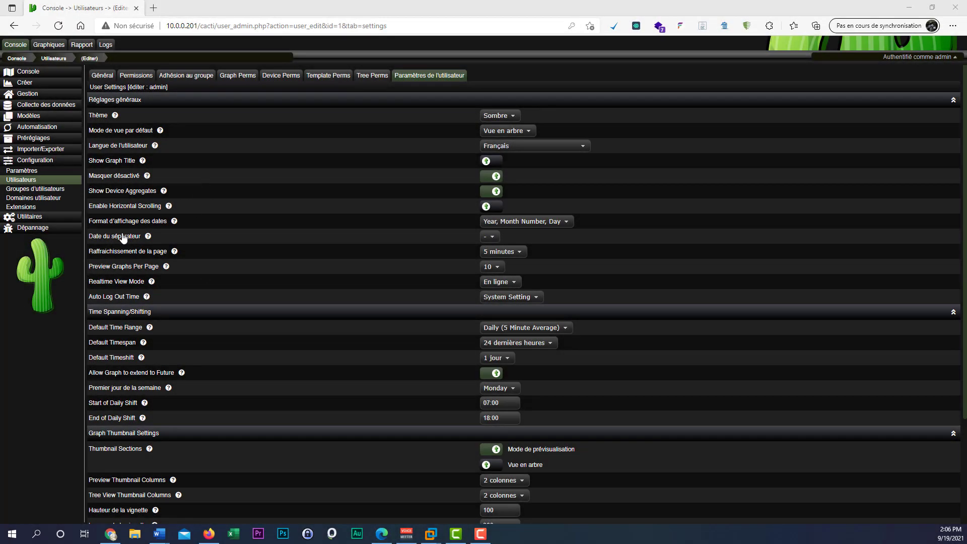
left_click(26, 181)
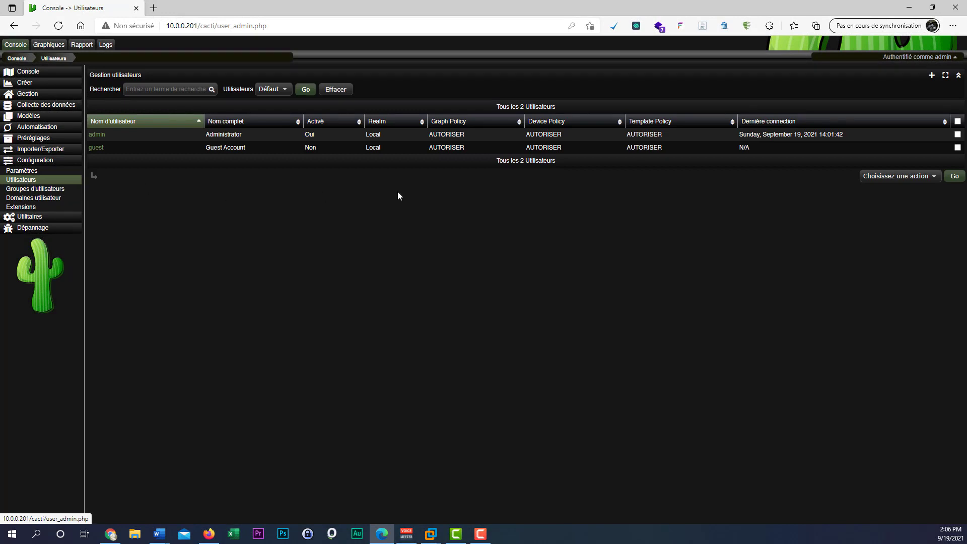
Start a new user and fill in its username and full name from saved data.
left_click(931, 75)
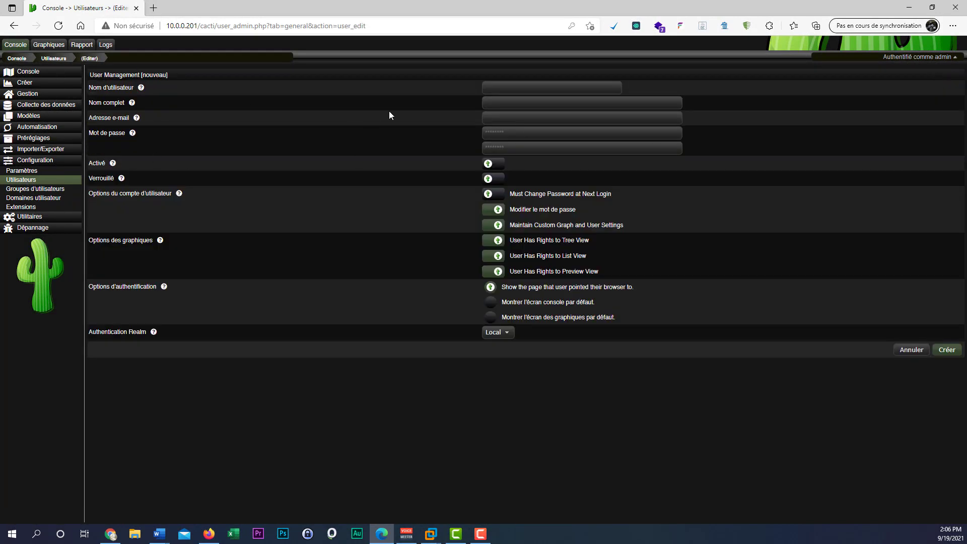
left_click(495, 89)
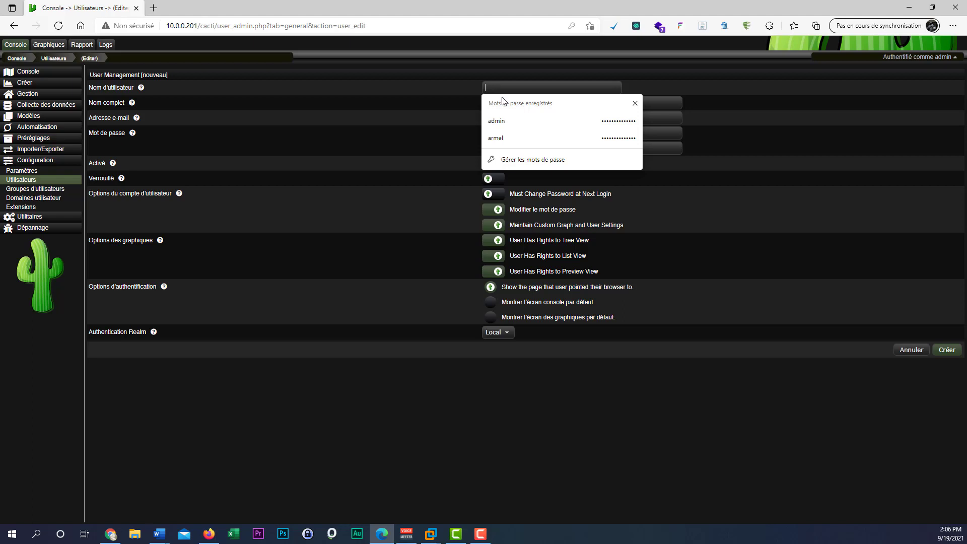
left_click(511, 138)
left_click_drag(506, 92, 436, 86)
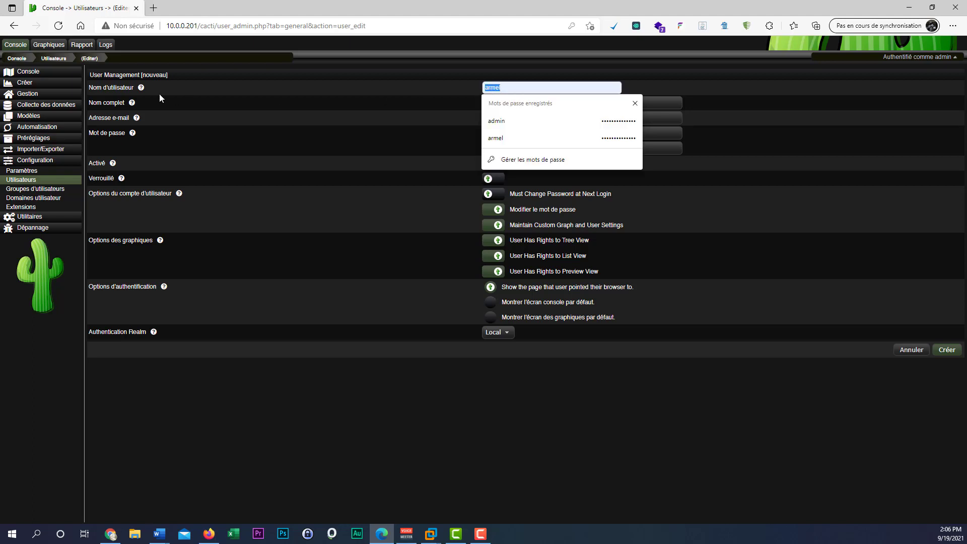
left_click(296, 94)
left_click(487, 103)
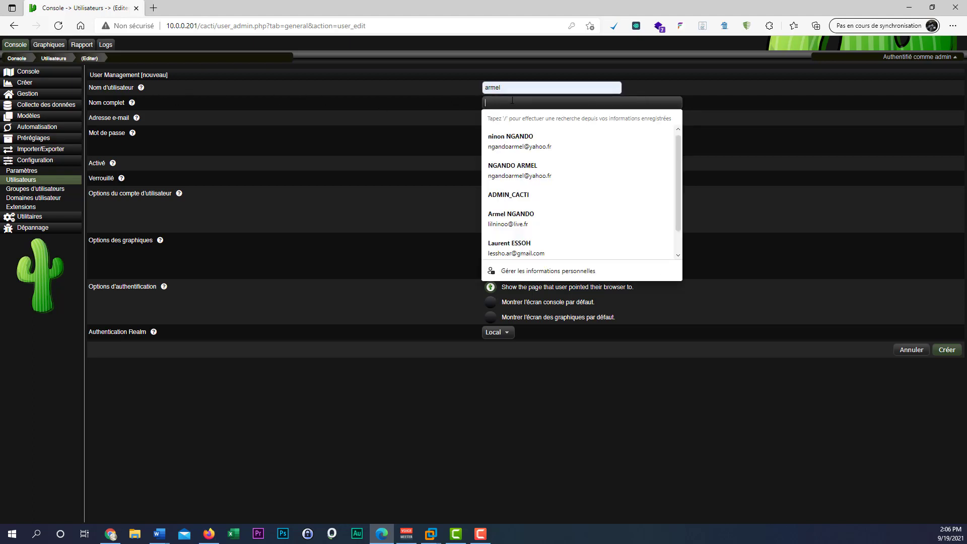
left_click(537, 169)
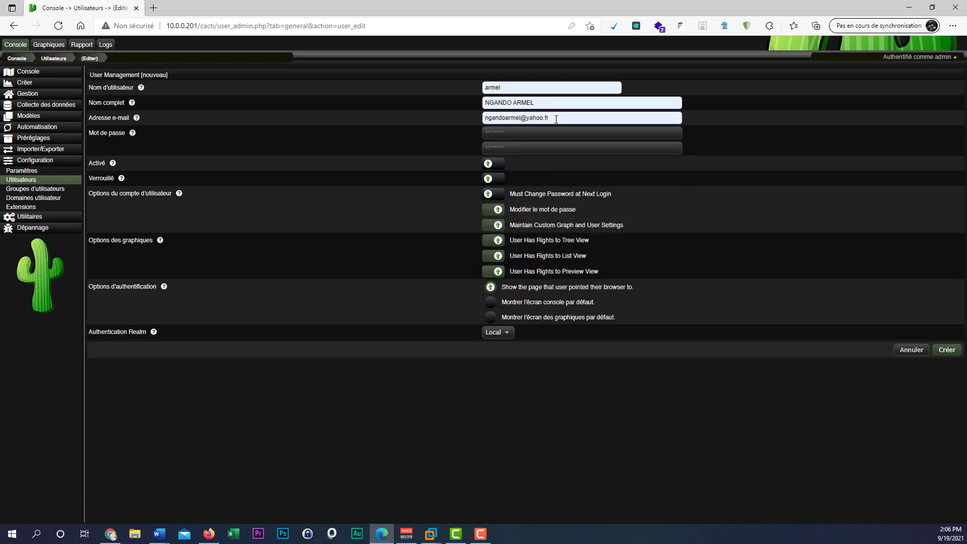
Enter and confirm the password, enable the account, show graphs by default, and create the user.
left_click(482, 134)
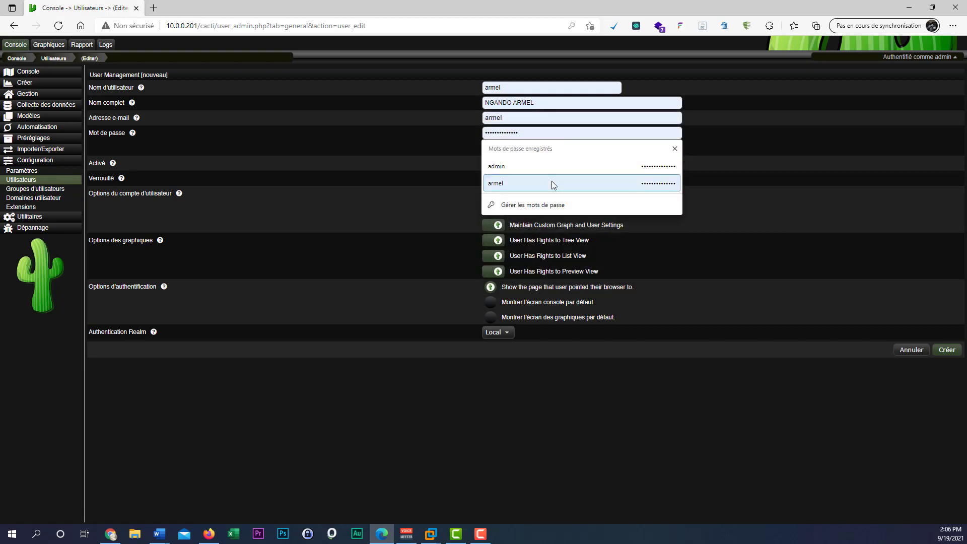
left_click(551, 181)
left_click(512, 147)
type("*********")
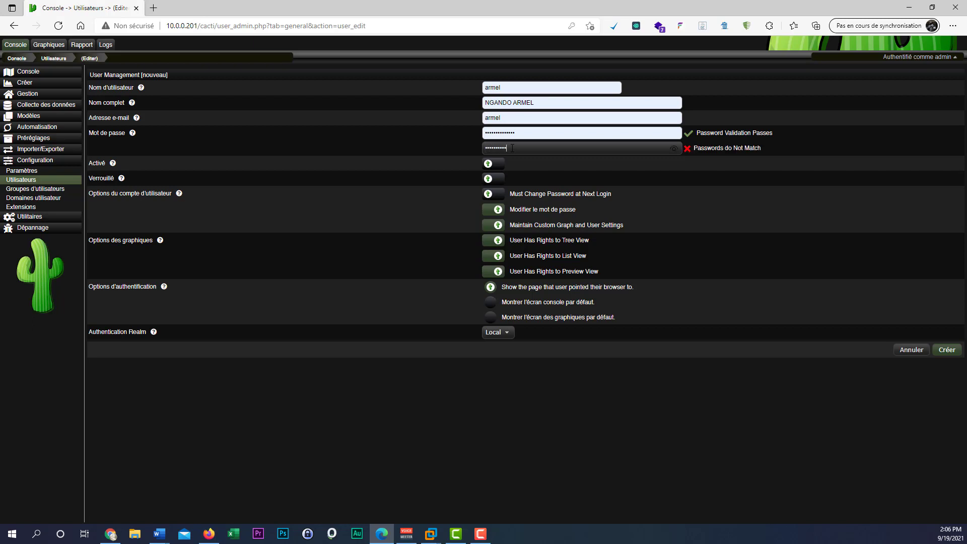
type("*")
left_click(494, 164)
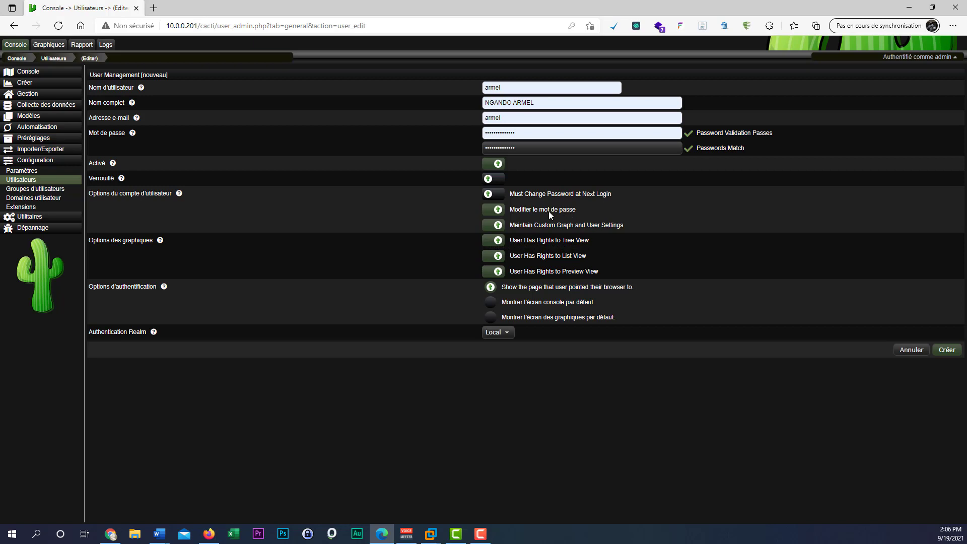
left_click(955, 57)
left_click(490, 317)
left_click(949, 350)
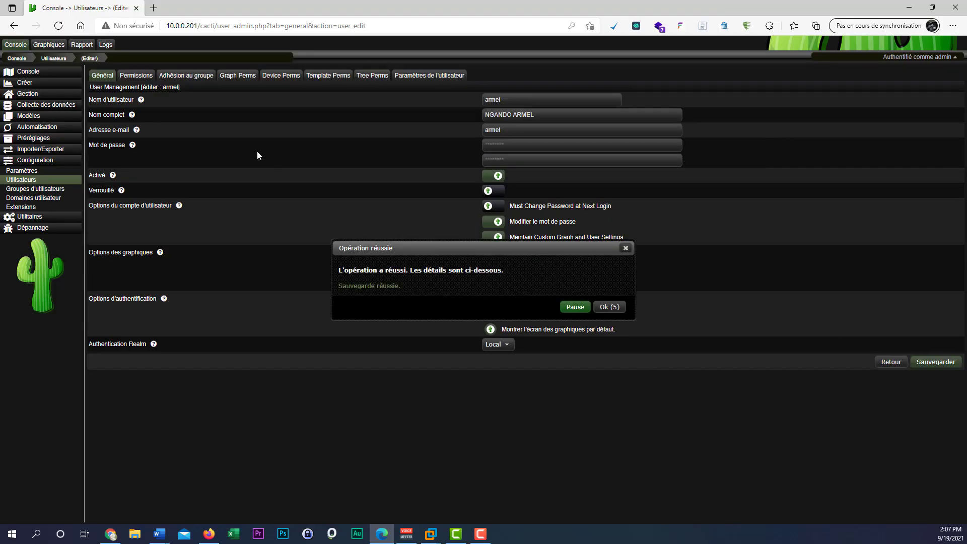
Dismiss the success message, view the new user's Permissions tab, then return to the three-user list.
left_click(604, 308)
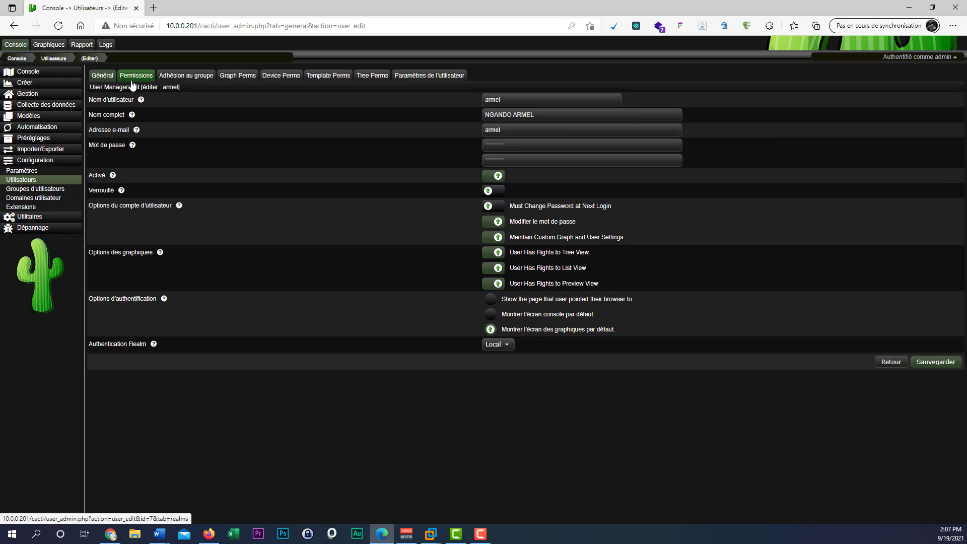
left_click(891, 364)
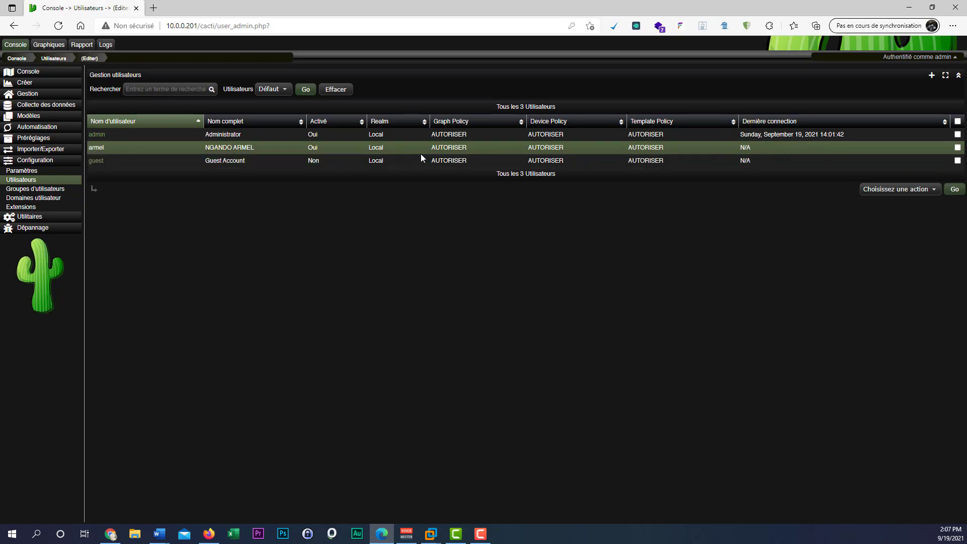
left_click(95, 148)
left_click(136, 79)
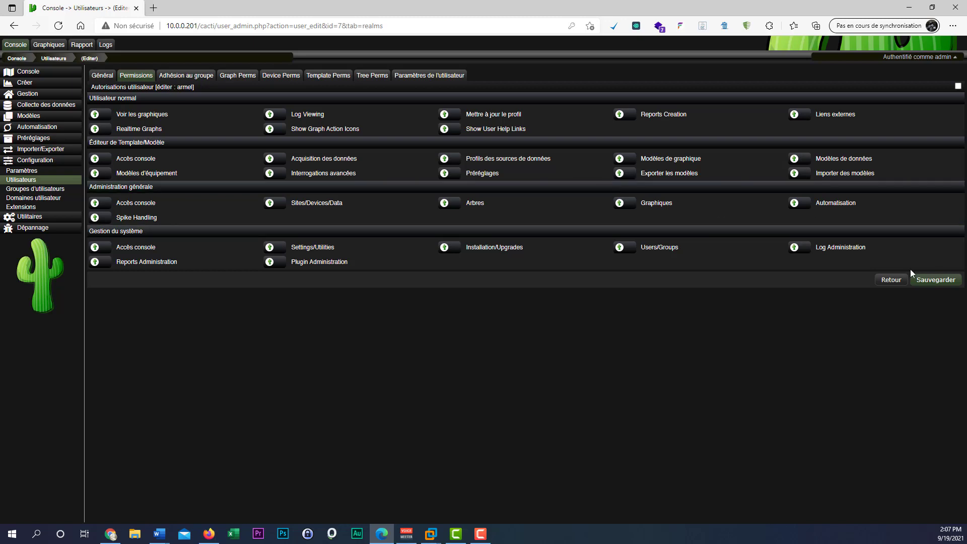
left_click(890, 280)
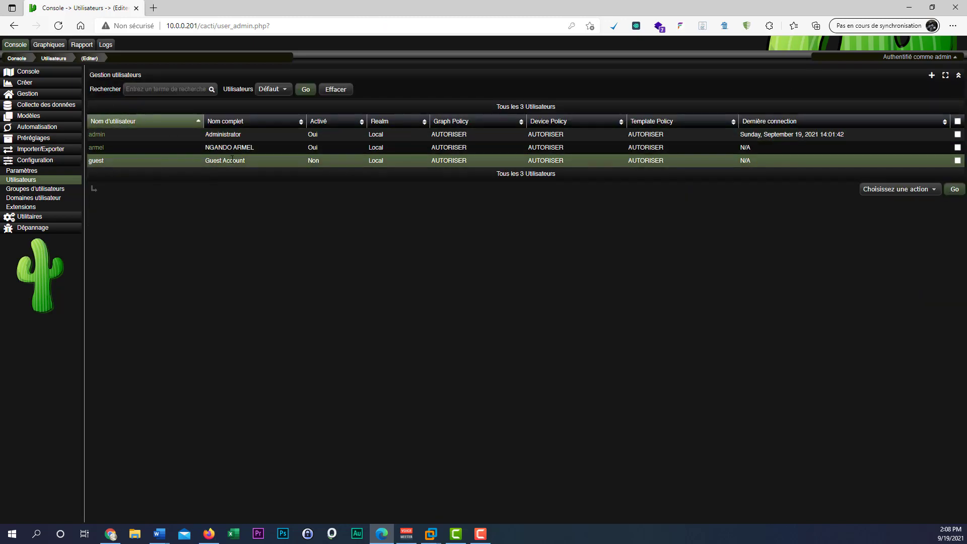
Sign out of admin and try signing in as the new user, dismissing the access-denied error.
left_click(924, 57)
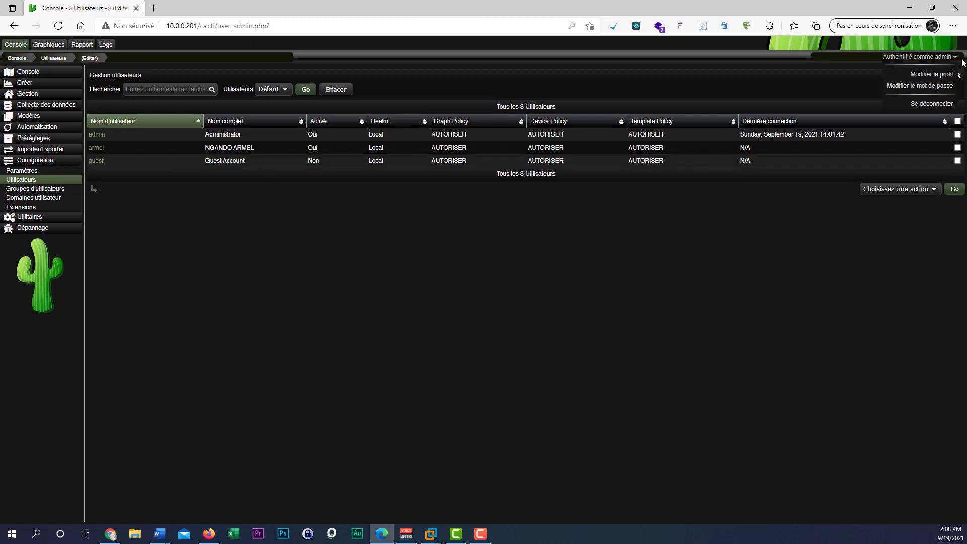
left_click(945, 106)
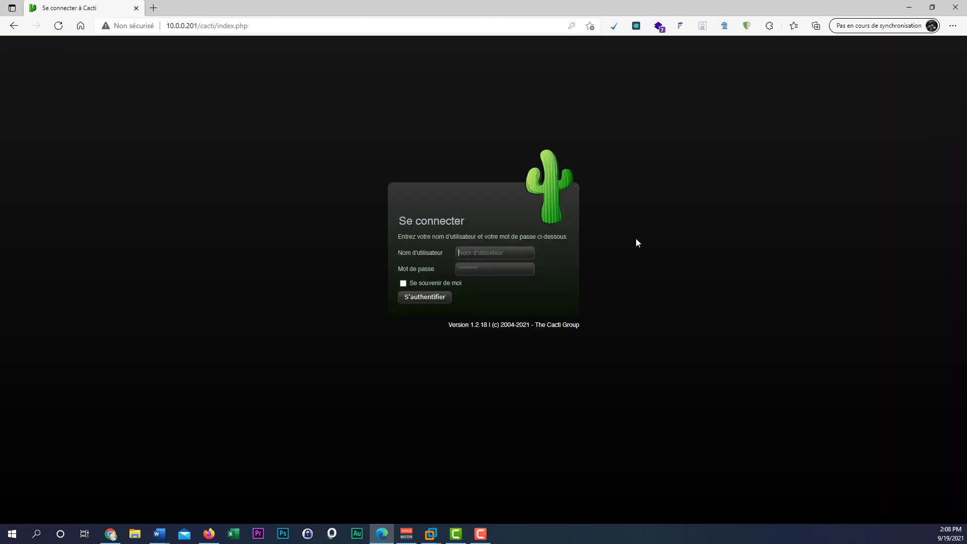
left_click(470, 255)
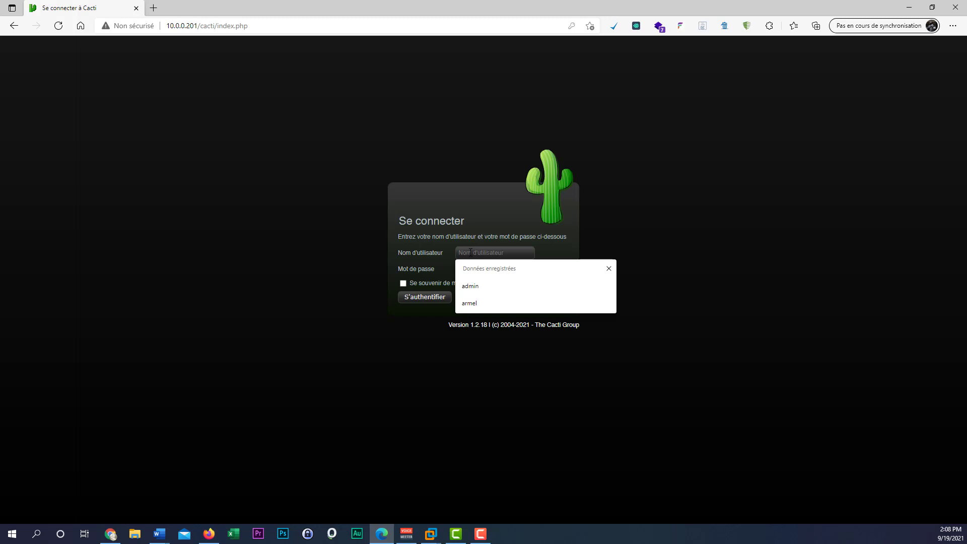
left_click(486, 304)
left_click(474, 267)
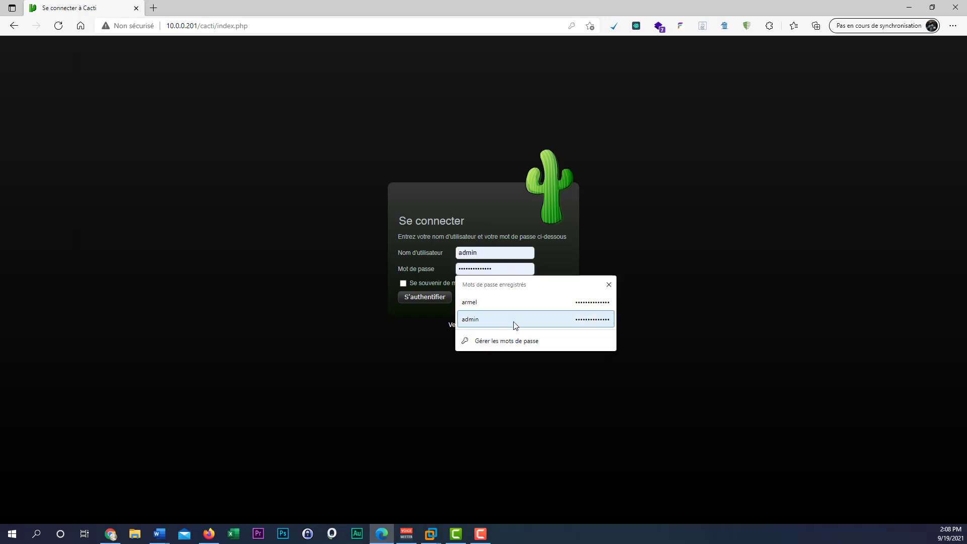
left_click(509, 307)
left_click(431, 299)
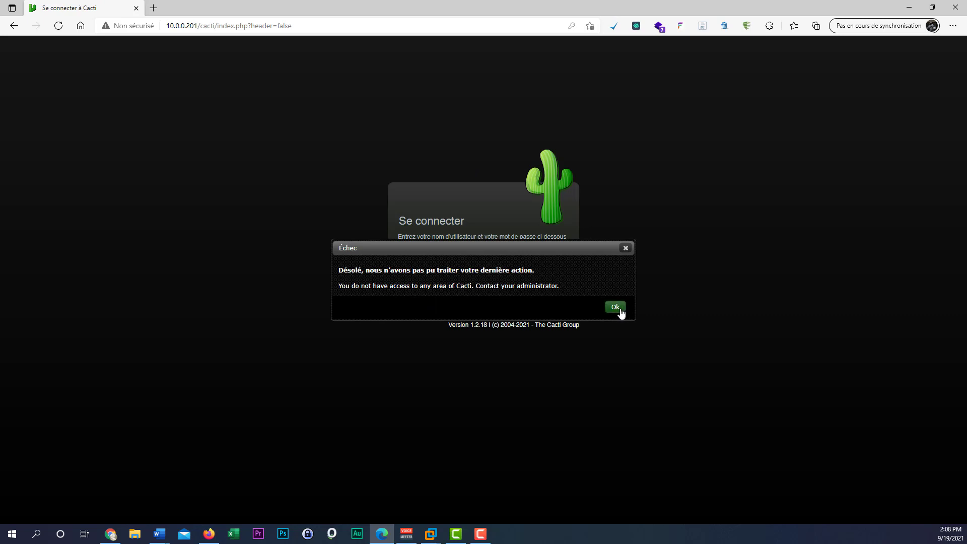
left_click(615, 308)
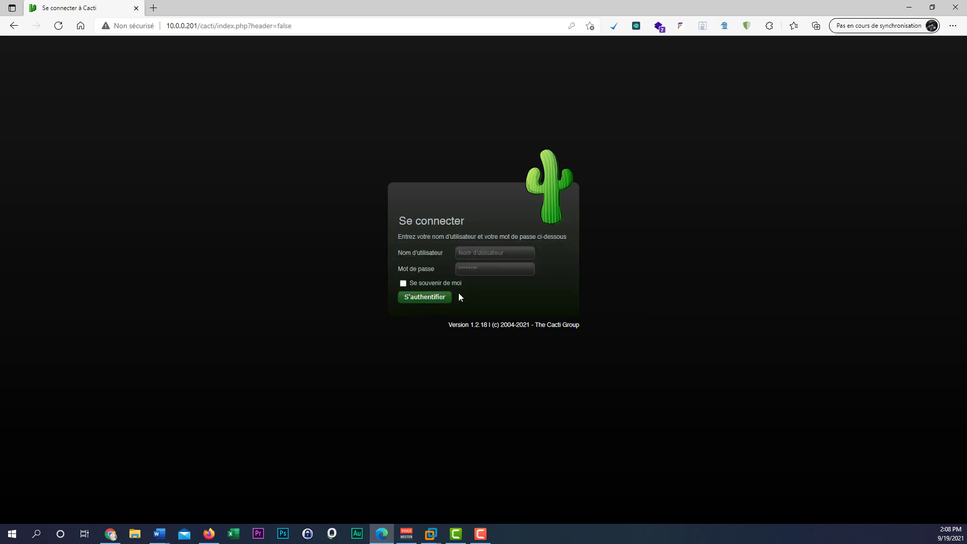
Fill in admin as the username on the login form.
left_click(468, 253)
left_click(486, 290)
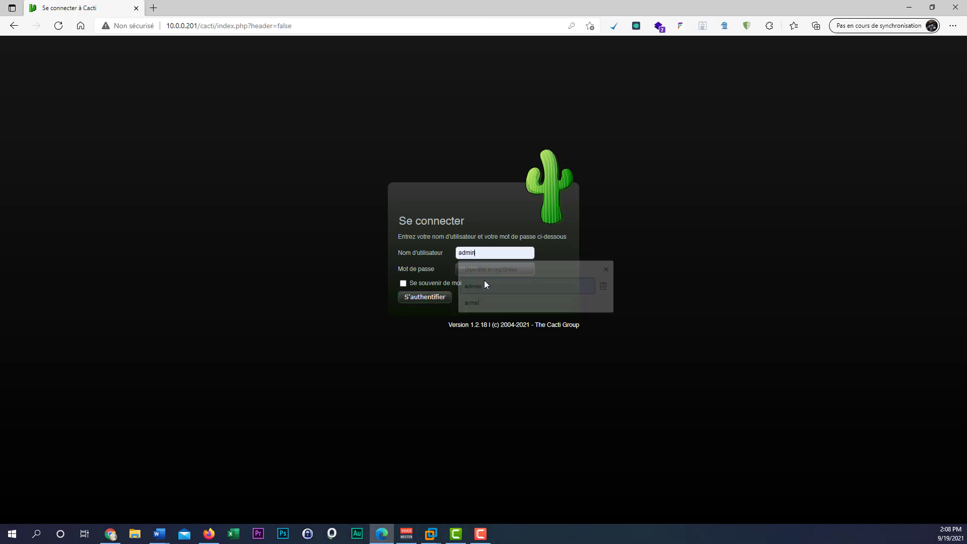
left_click(485, 272)
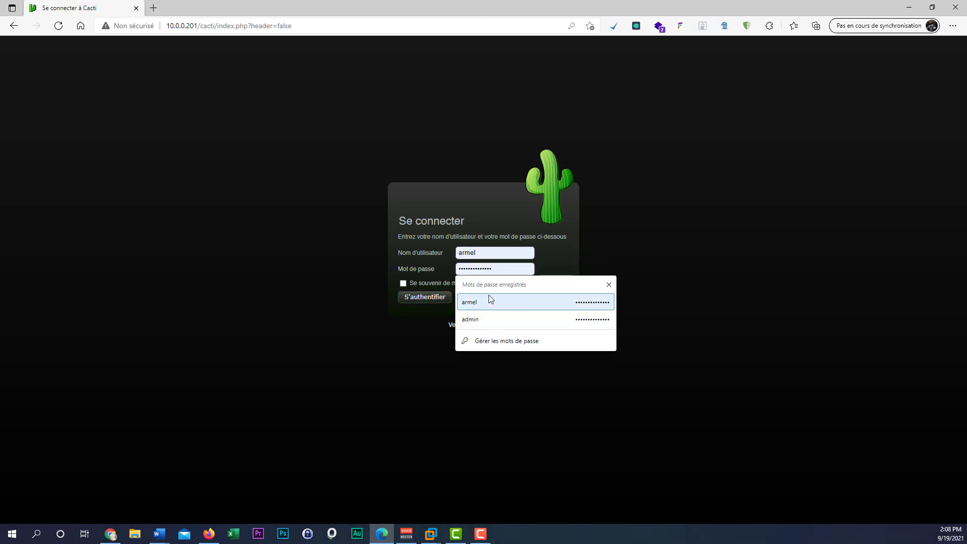
Sign back in as admin and open Utilisateurs to see the new user's 14:08:12 last login.
left_click(491, 319)
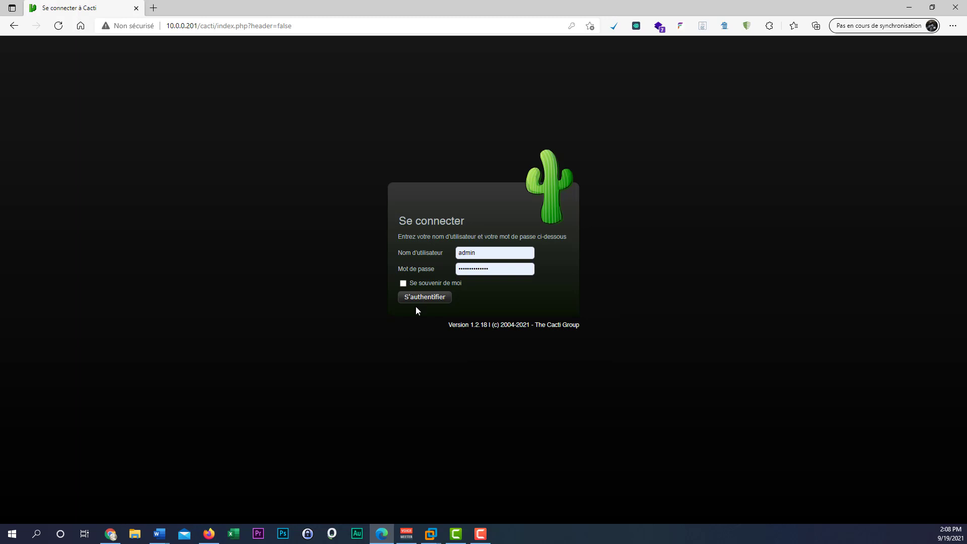
left_click(436, 297)
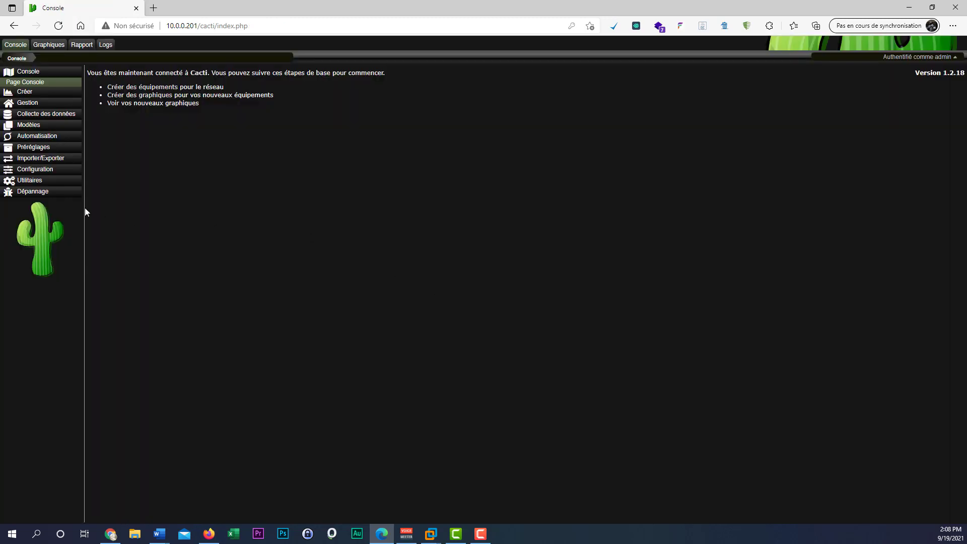
left_click(36, 170)
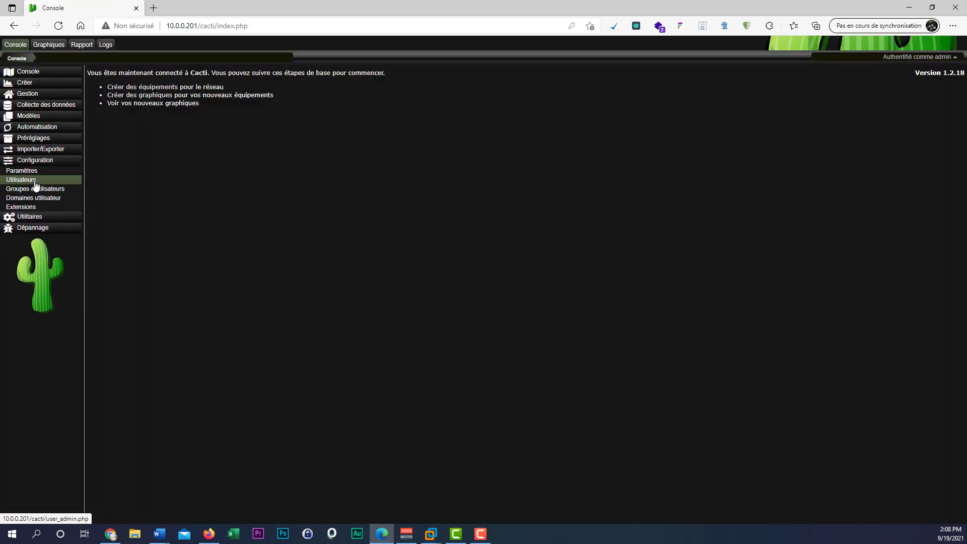
left_click(34, 181)
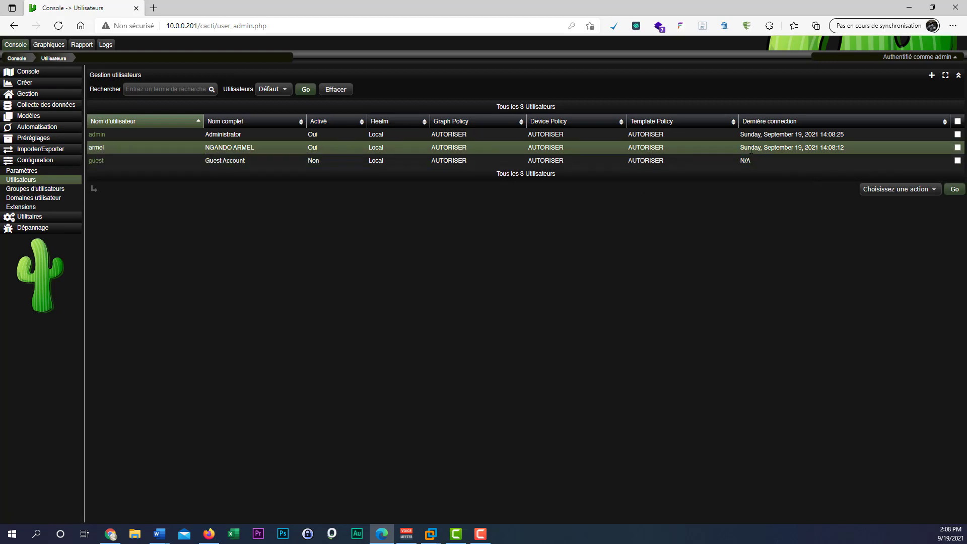
left_click_drag(753, 149, 857, 150)
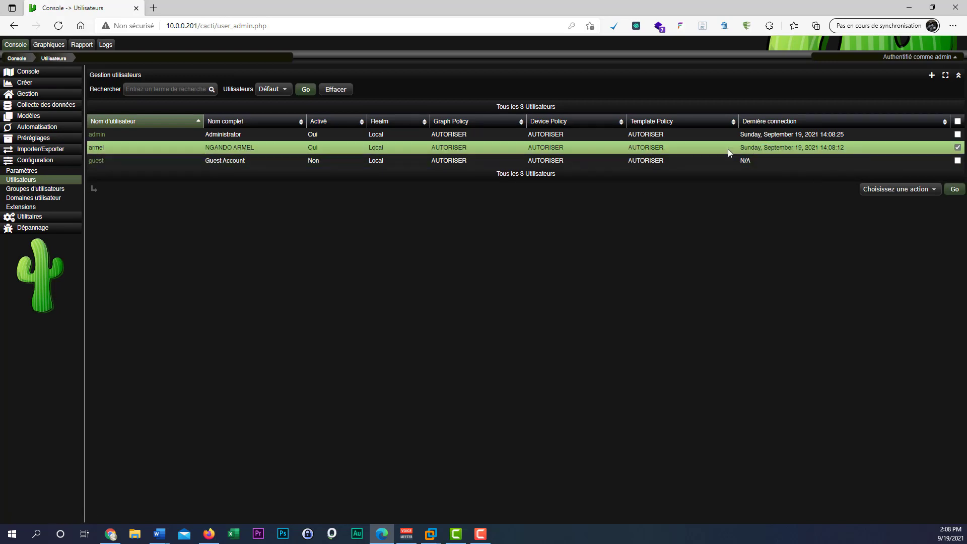
Highlight the new user's 'does not have access' entry in the Logs tab, then return to Console.
left_click(113, 52)
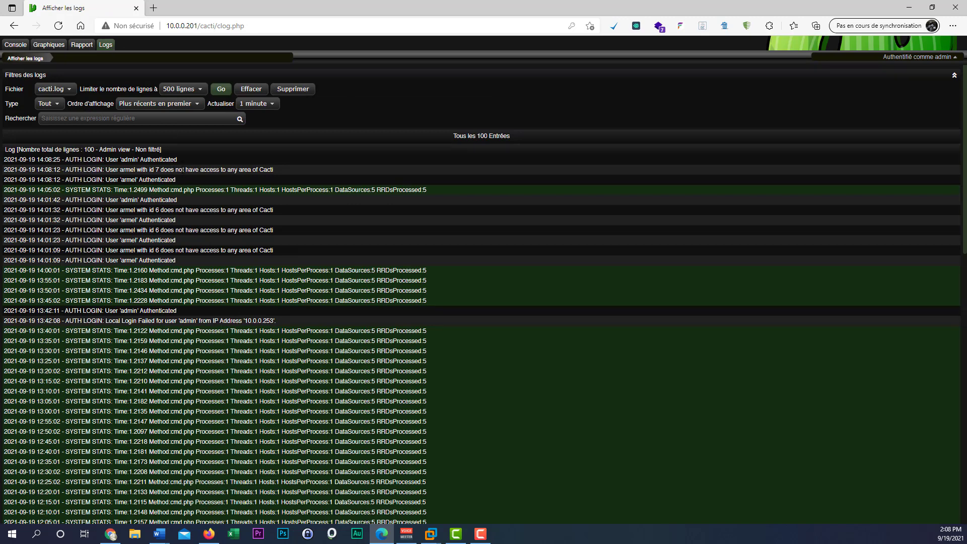
mouse_move(183, 170)
left_mouse_down()
mouse_move(302, 173)
mouse_move(192, 170)
left_mouse_up()
left_click_drag(125, 170, 304, 173)
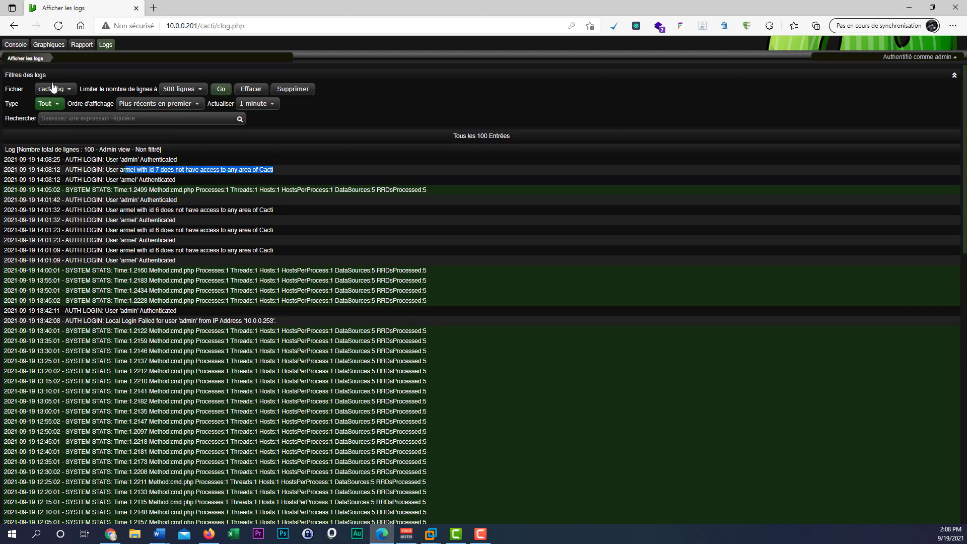
left_click(17, 45)
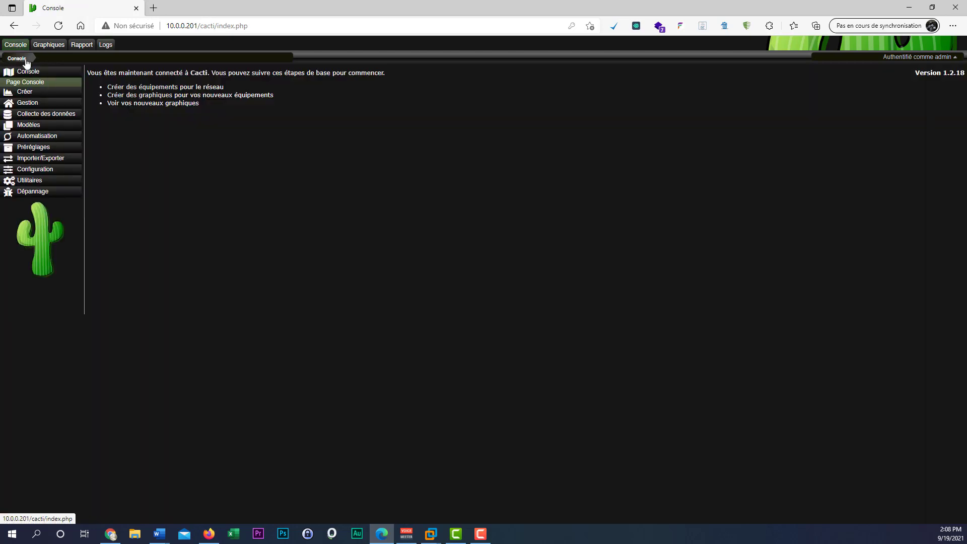
Open Configuration > Utilisateurs to list admin, the new user and guest.
left_click(40, 169)
left_click(38, 182)
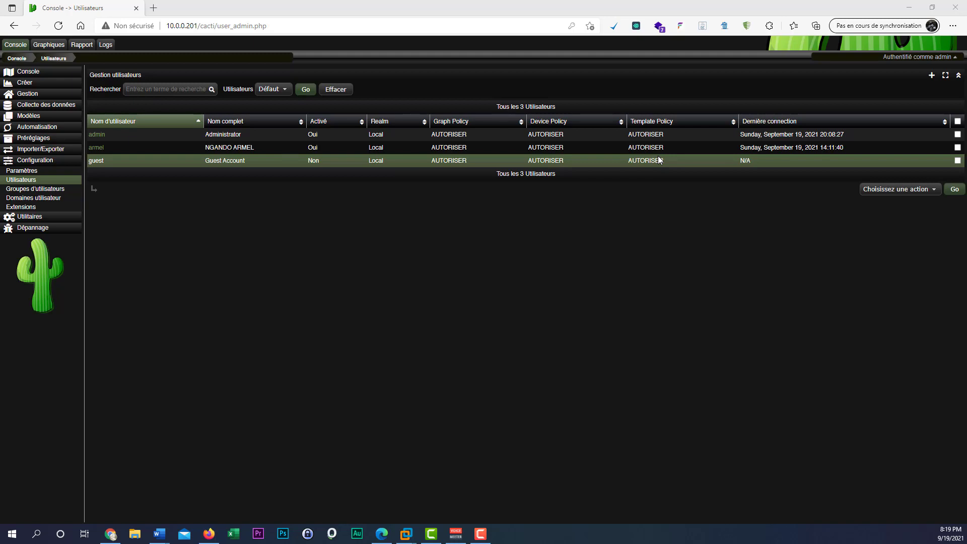
Allow the new user graphs, logs, graph action icons, profile updates, reports and external links, and save.
left_click(96, 149)
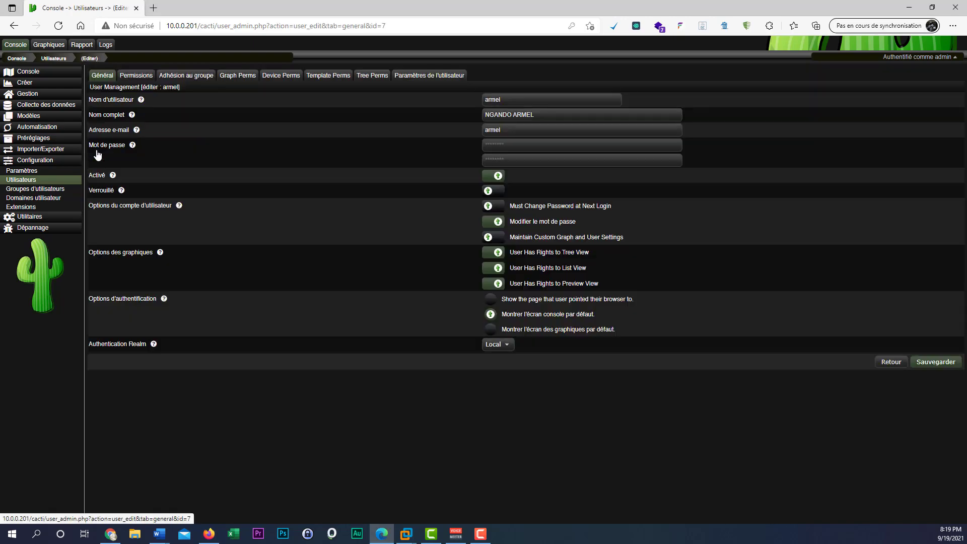
left_click(136, 75)
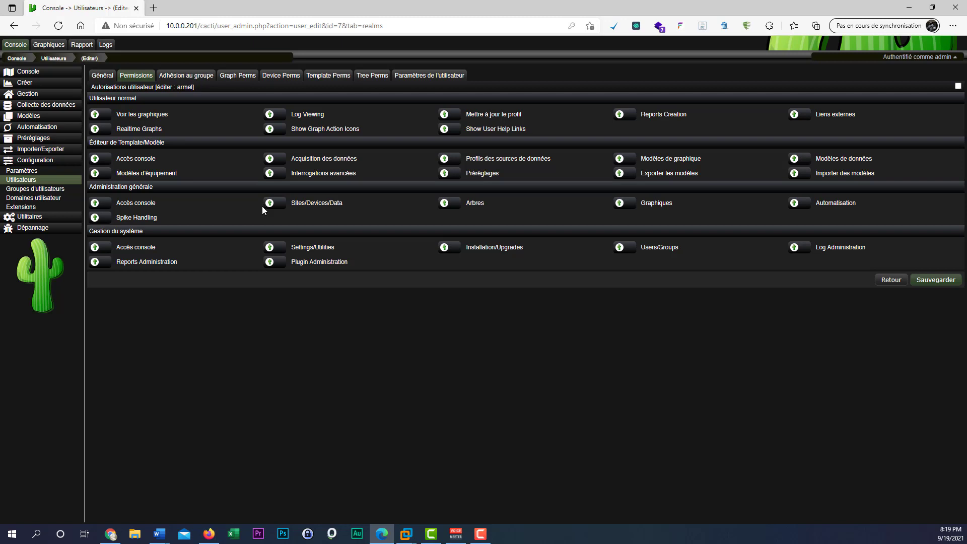
left_click(101, 114)
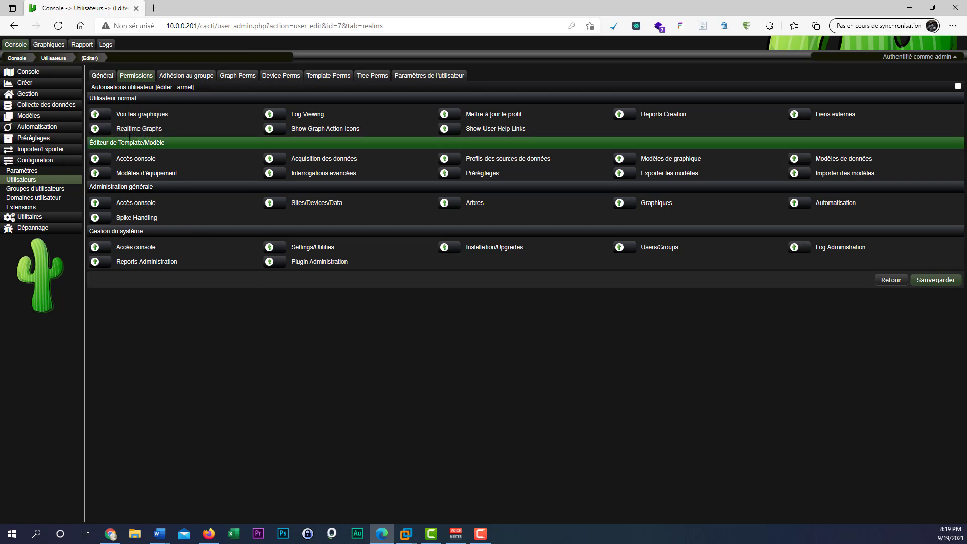
left_click(276, 115)
left_click(280, 129)
left_click(453, 115)
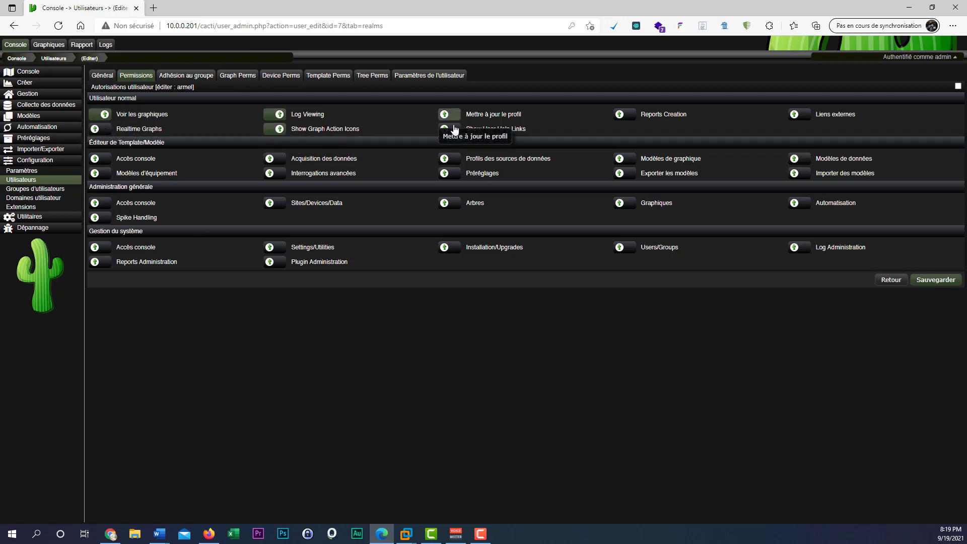
left_click(638, 114)
left_click(802, 115)
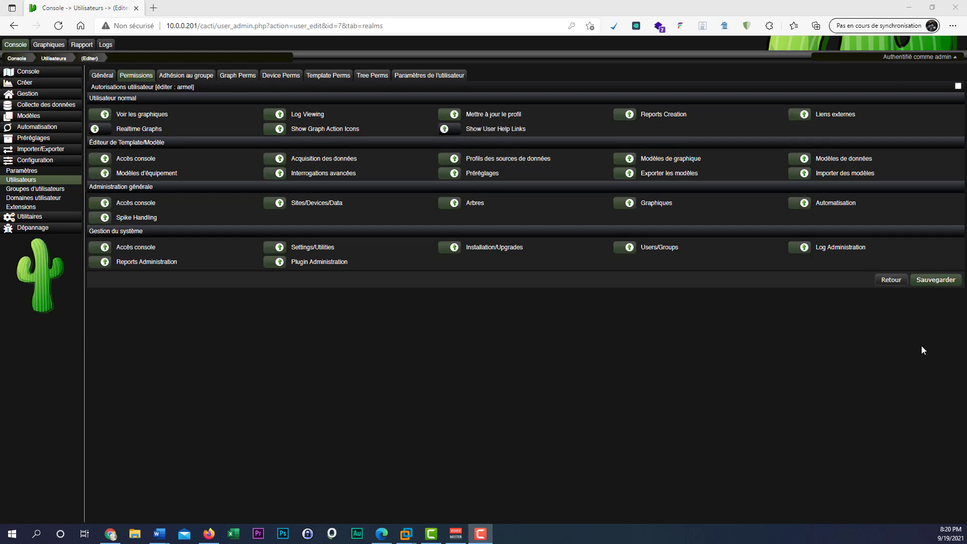
left_click(937, 282)
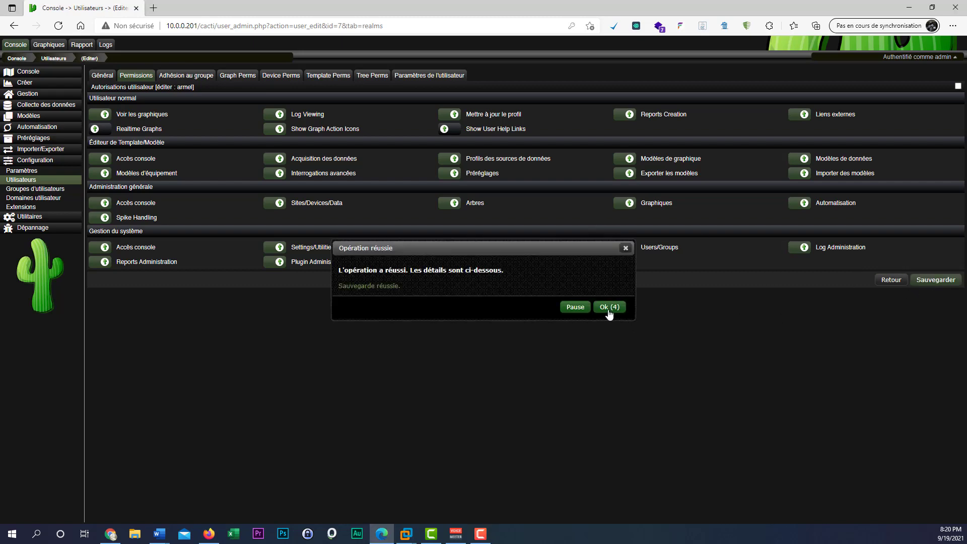
left_click(608, 310)
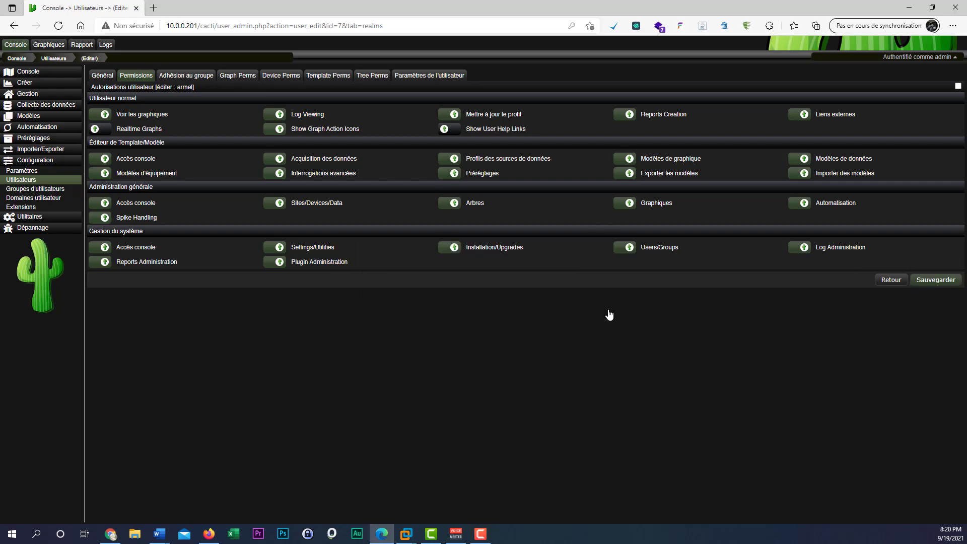
Switch the new user's theme from Sombre to Paper-plane and save the settings twice.
left_click(432, 76)
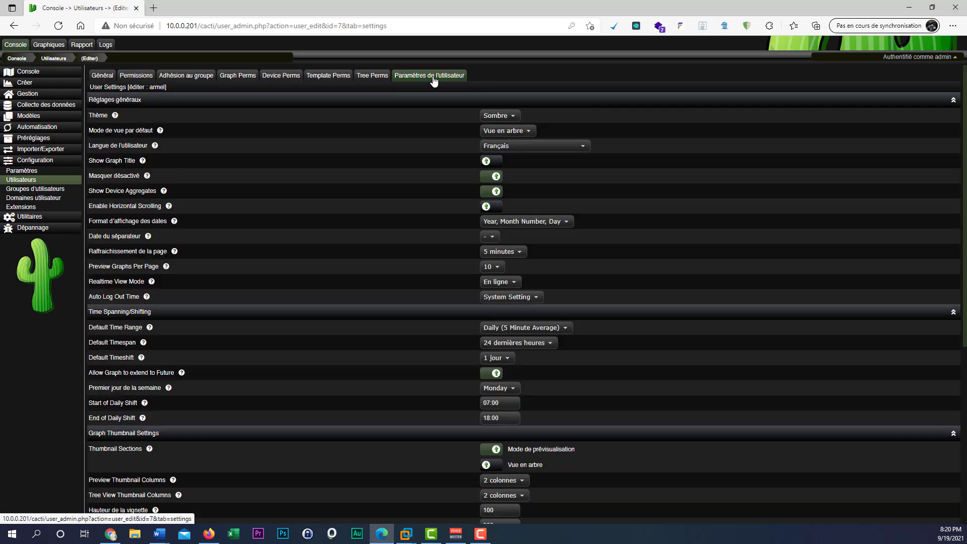
left_click(496, 115)
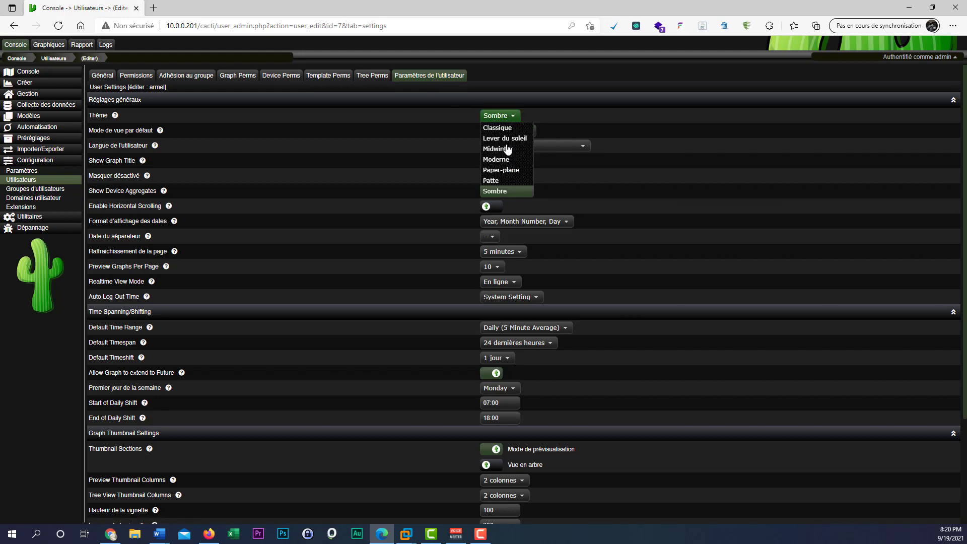
left_click(524, 174)
scroll(726, 340, "down", 3)
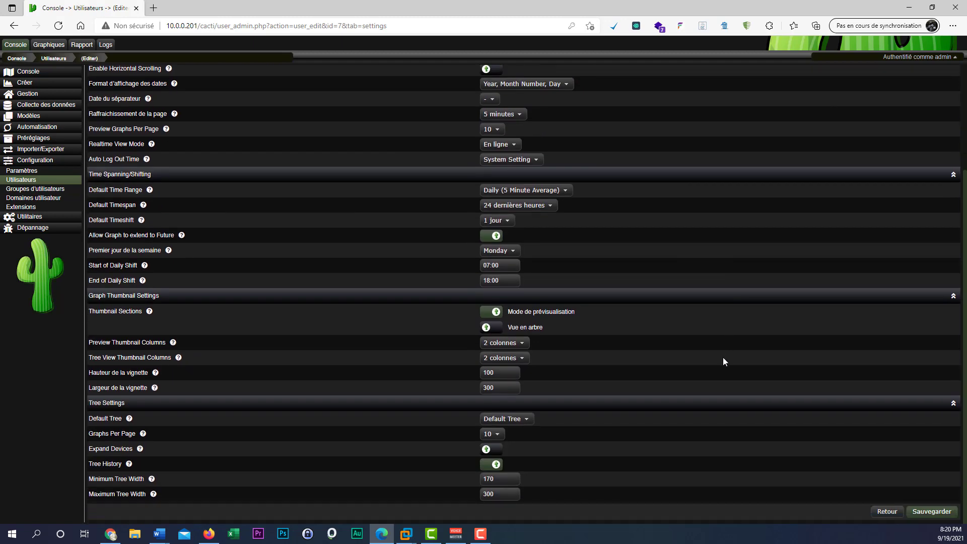
left_click(942, 515)
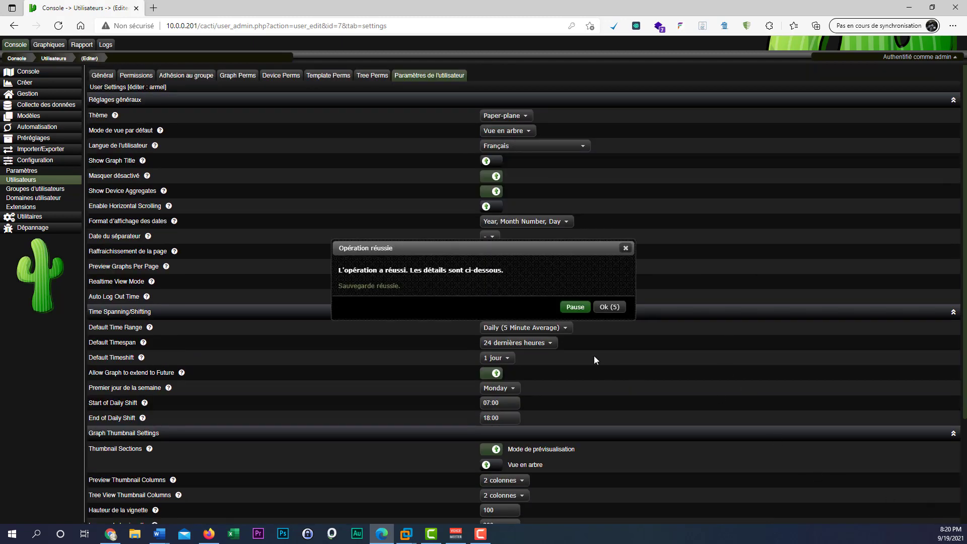
left_click(615, 311)
scroll(887, 428, "down", 3)
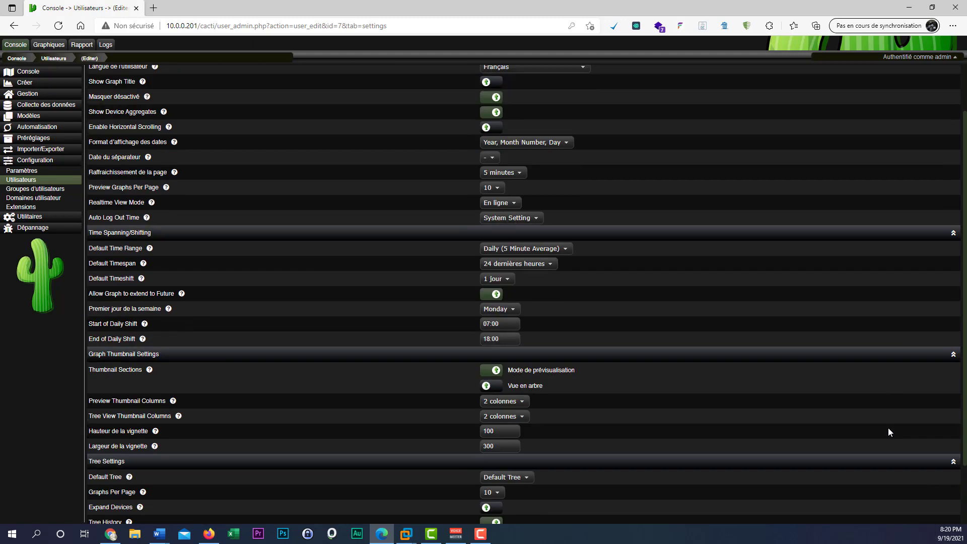
left_click(930, 513)
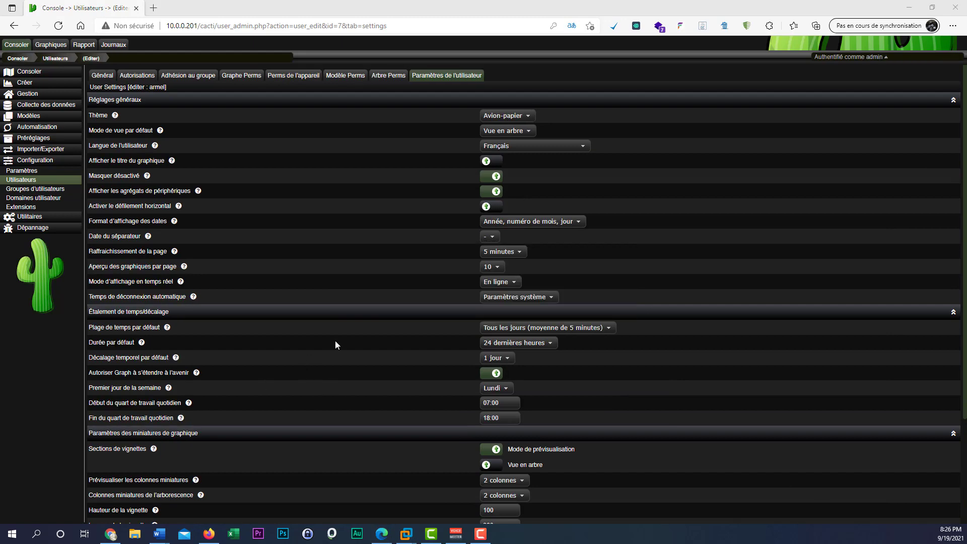
Enable the Realtime Graphs permission for the new user, save, and reopen their account from Utilisateurs.
left_click(102, 75)
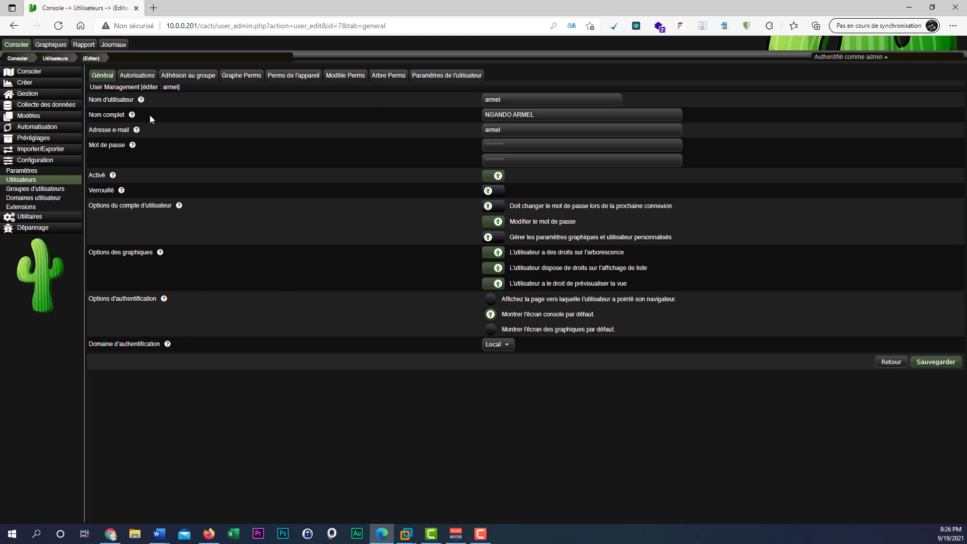
left_click(137, 76)
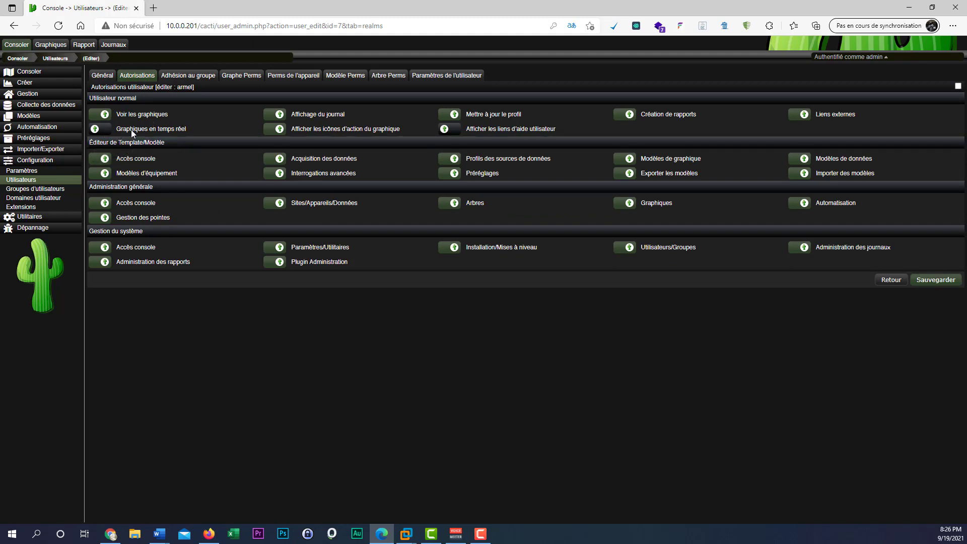
left_click(104, 132)
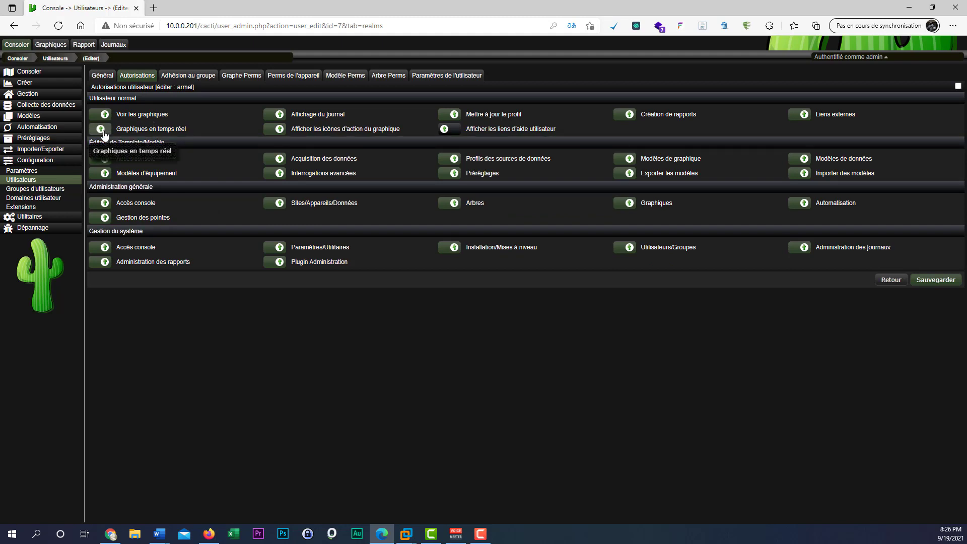
left_click(932, 281)
left_click(604, 308)
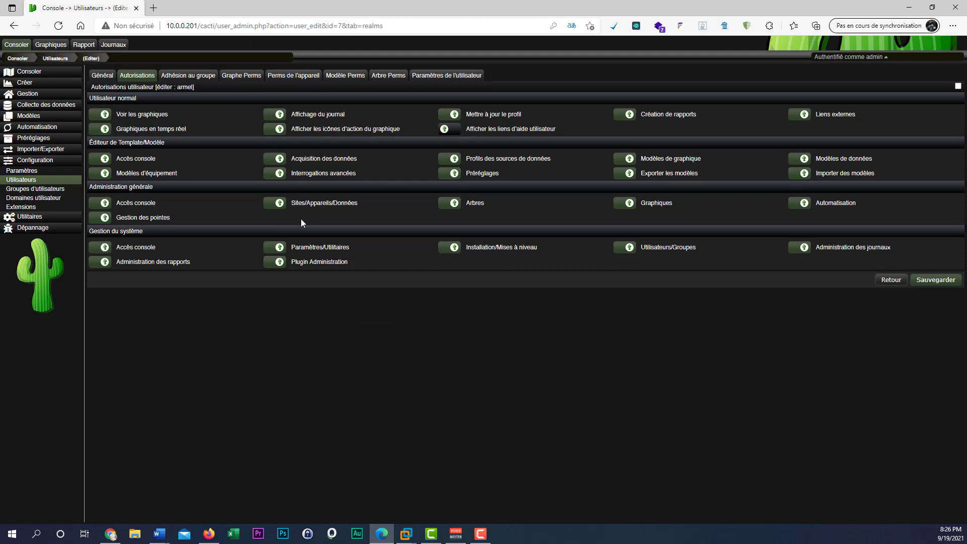
left_click(40, 182)
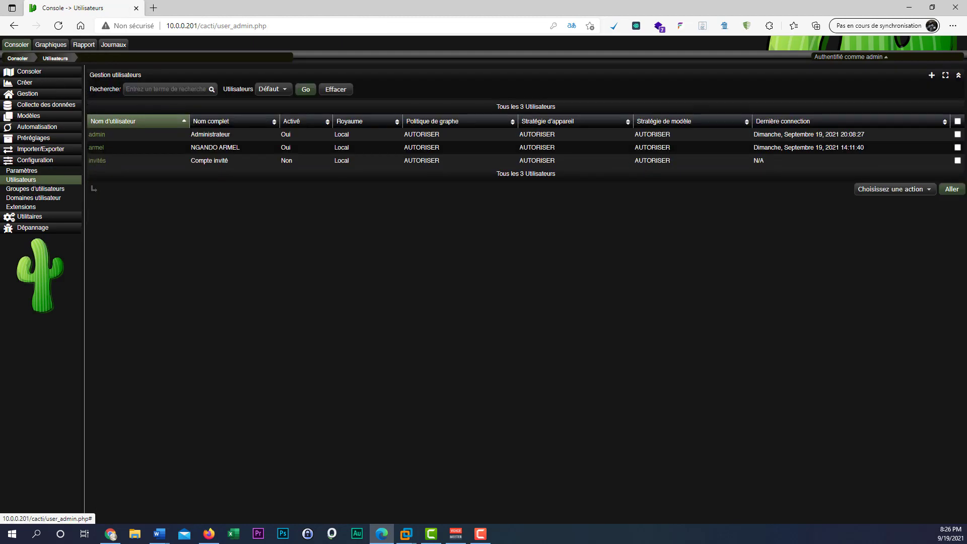
left_click(96, 147)
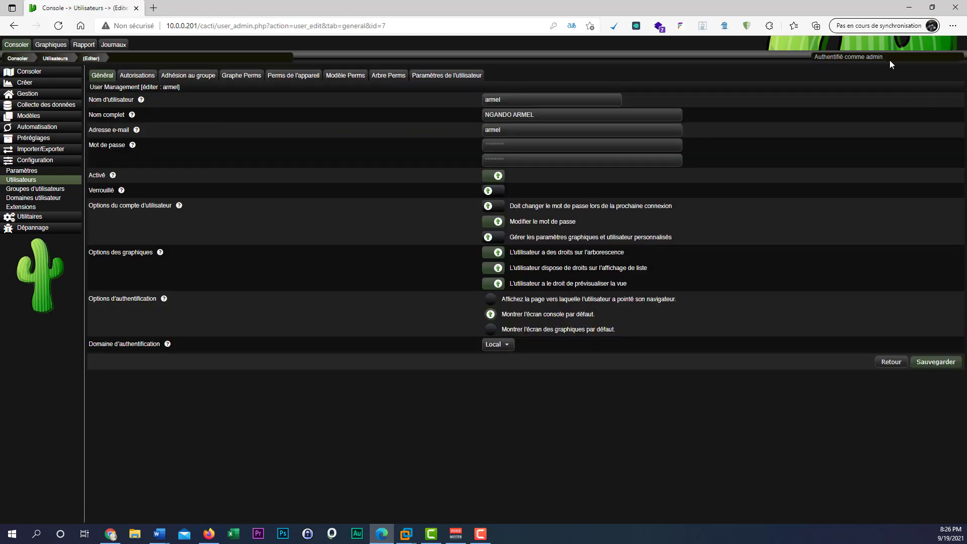
Log out of the admin session and sign in as the new user with the browser's saved credentials.
mouse_move(888, 61)
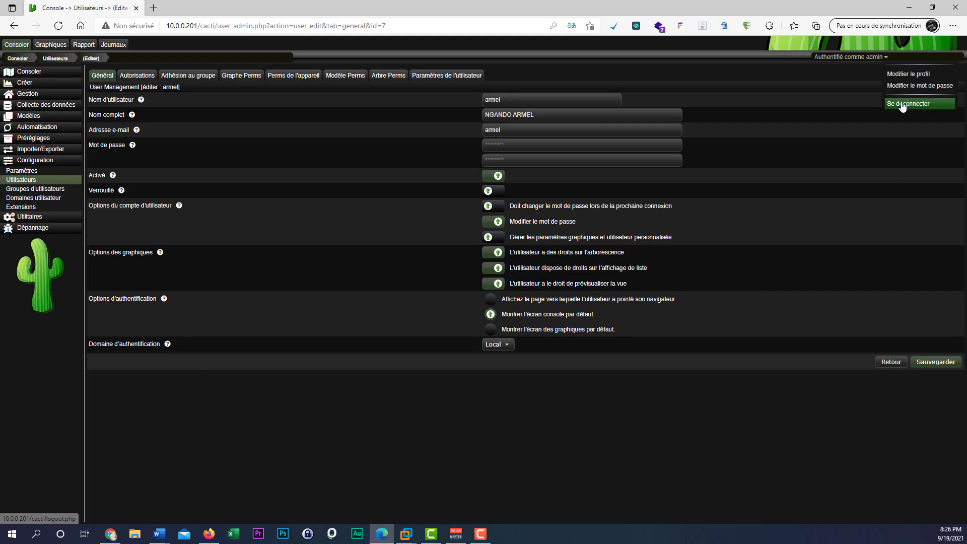
left_click(902, 104)
left_click(474, 259)
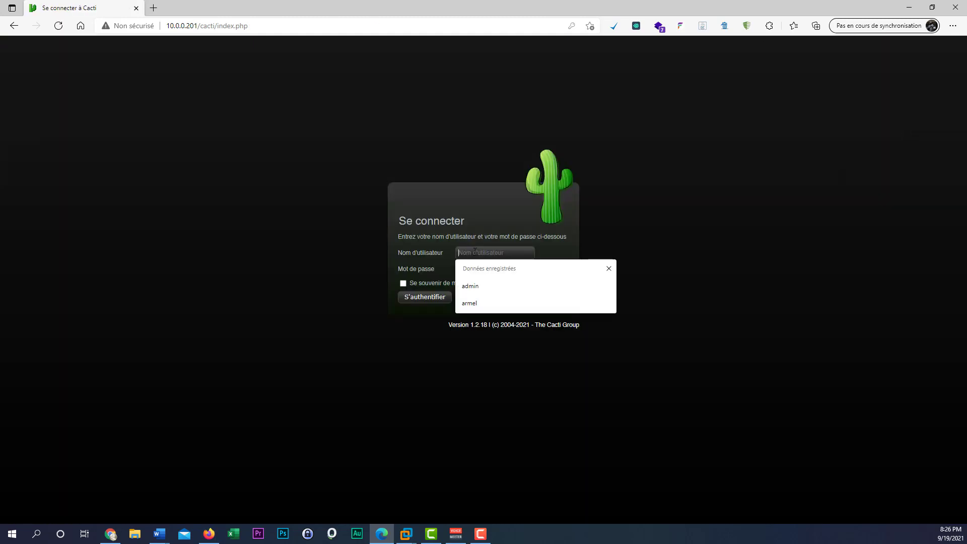
left_click(507, 302)
left_click(481, 266)
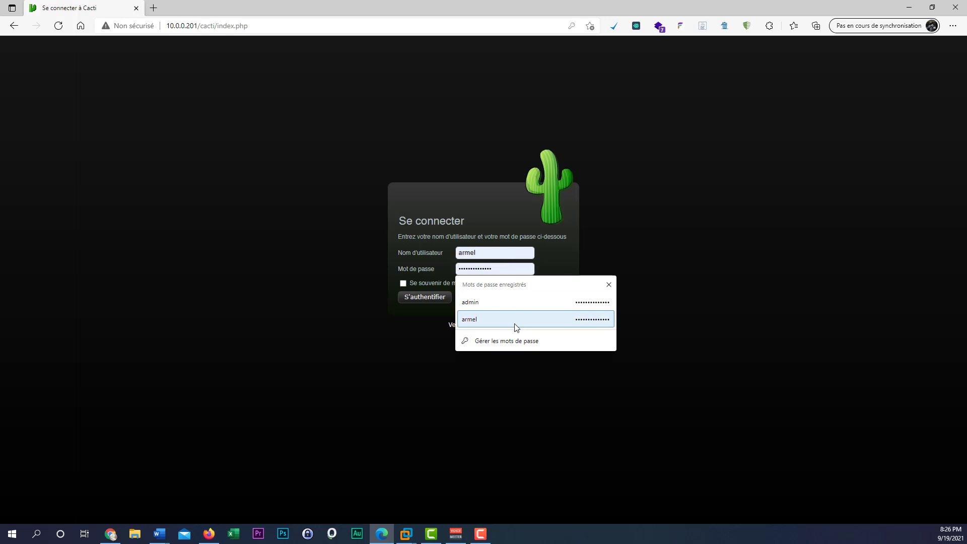
left_click(511, 322)
left_click(428, 296)
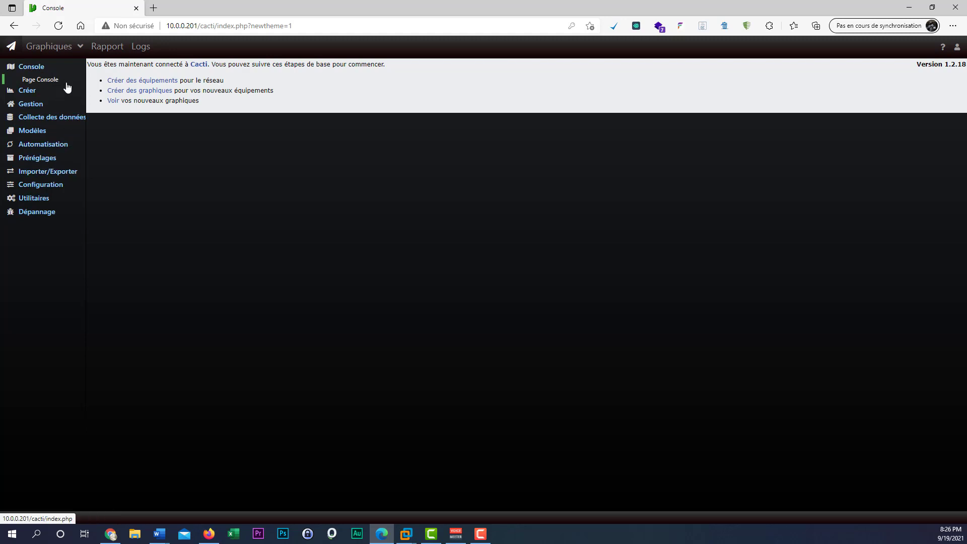
Return to the Console home page and expand the Gestion section of the sidebar navigation.
left_click(80, 49)
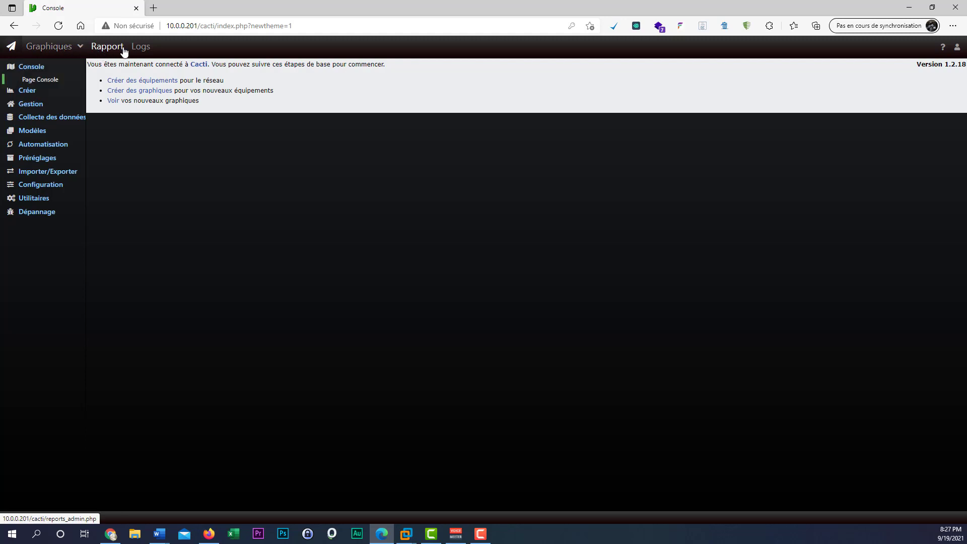
left_click(49, 83)
left_click(38, 67)
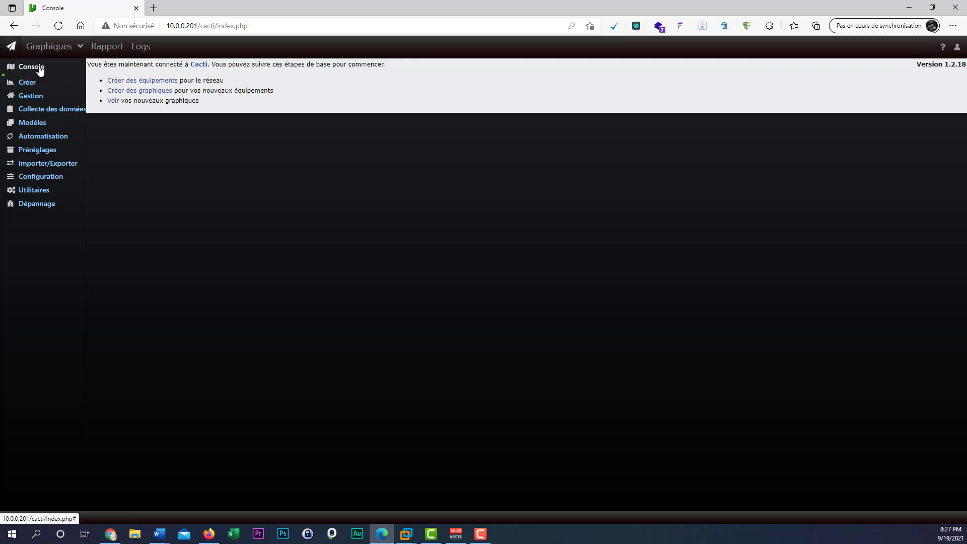
left_click(39, 67)
left_click(33, 103)
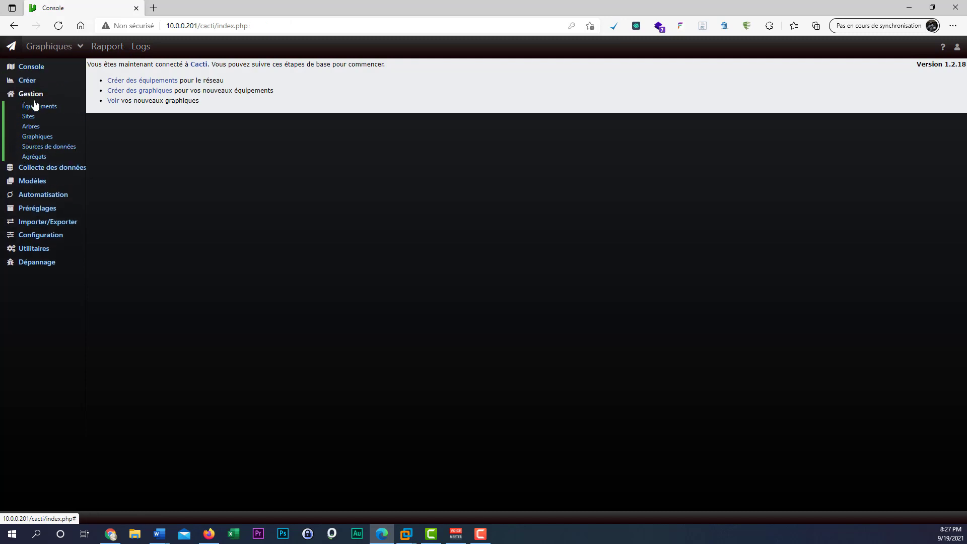